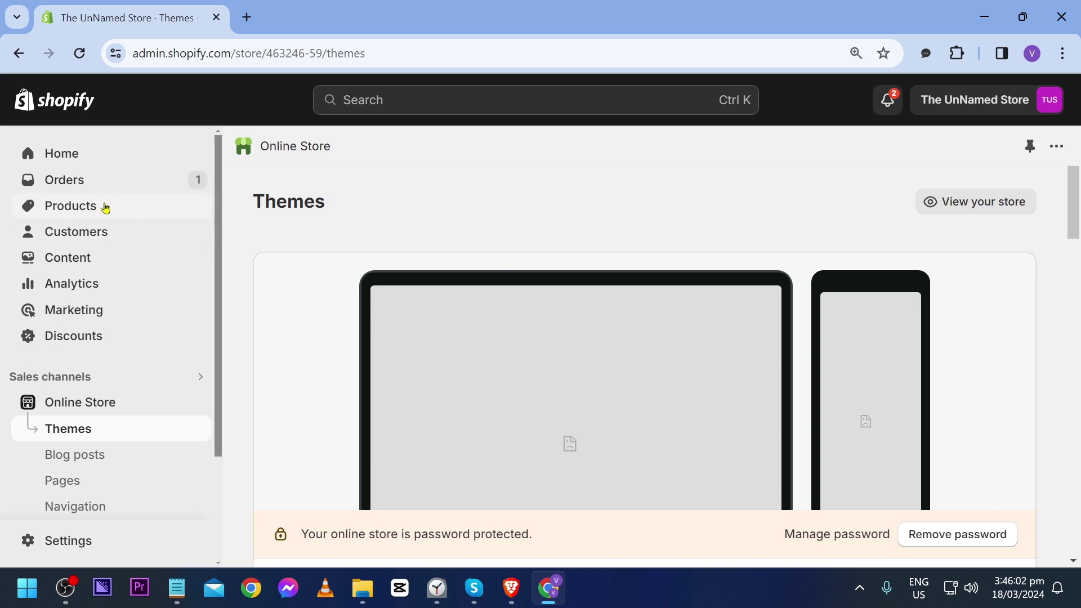
Step: Go to the Products list and open the Nameless Tshirt product
{"action": "left_click", "coordinate": [106, 208]}
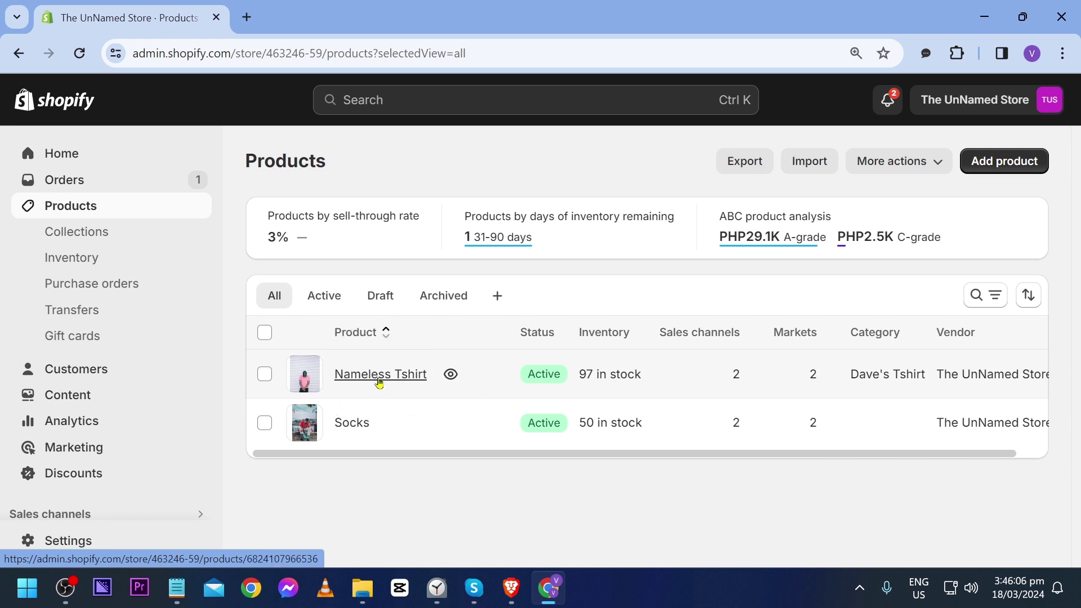
{"action": "left_click", "coordinate": [378, 384]}
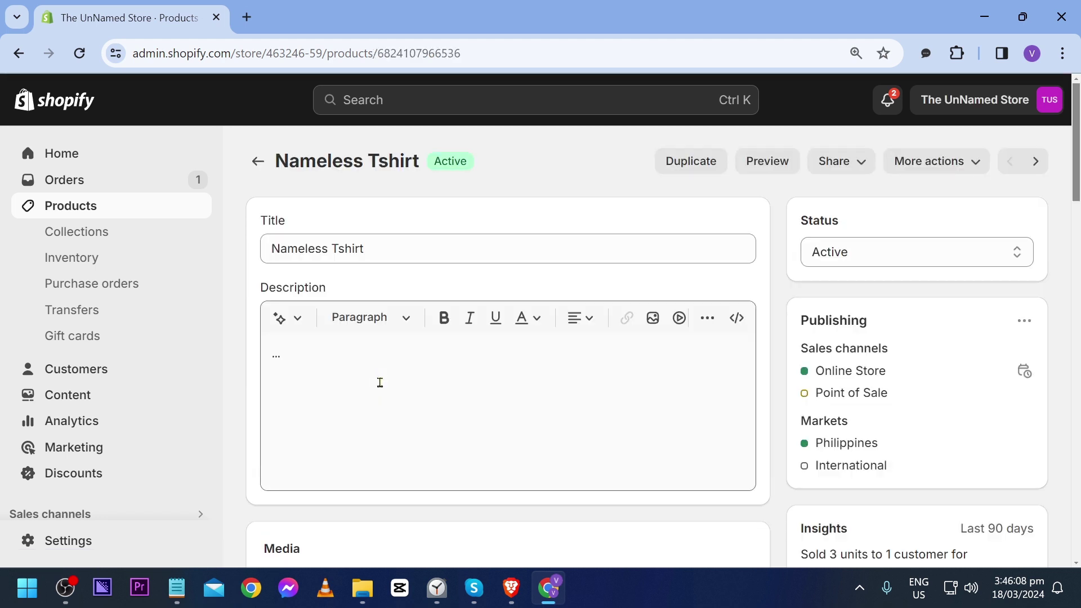
Step: From Nameless Tshirt's Metafields, reach the product metafield definitions and start a new definition
{"action": "scroll", "coordinate": [243, 275], "scroll_direction": "down", "scroll_amount": 20}
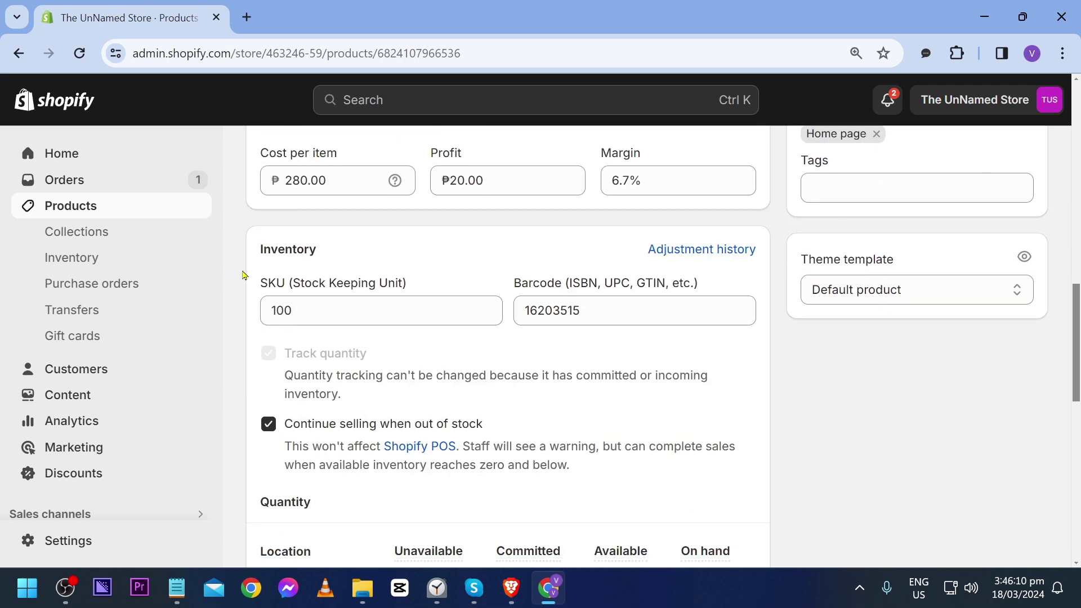
{"action": "scroll", "coordinate": [243, 278], "scroll_direction": "down", "scroll_amount": 5}
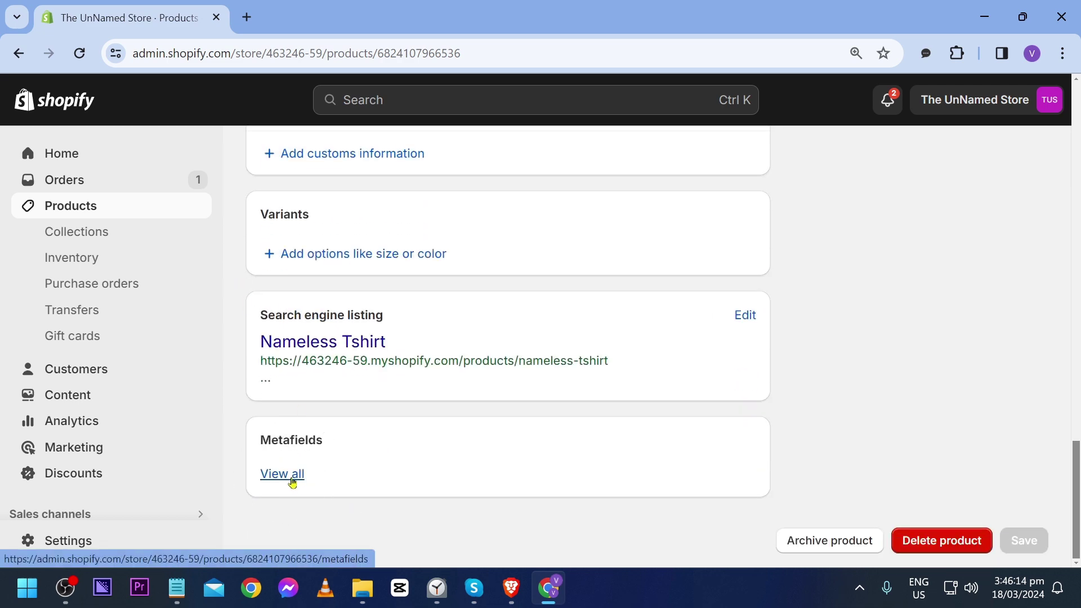
{"action": "left_click", "coordinate": [292, 482]}
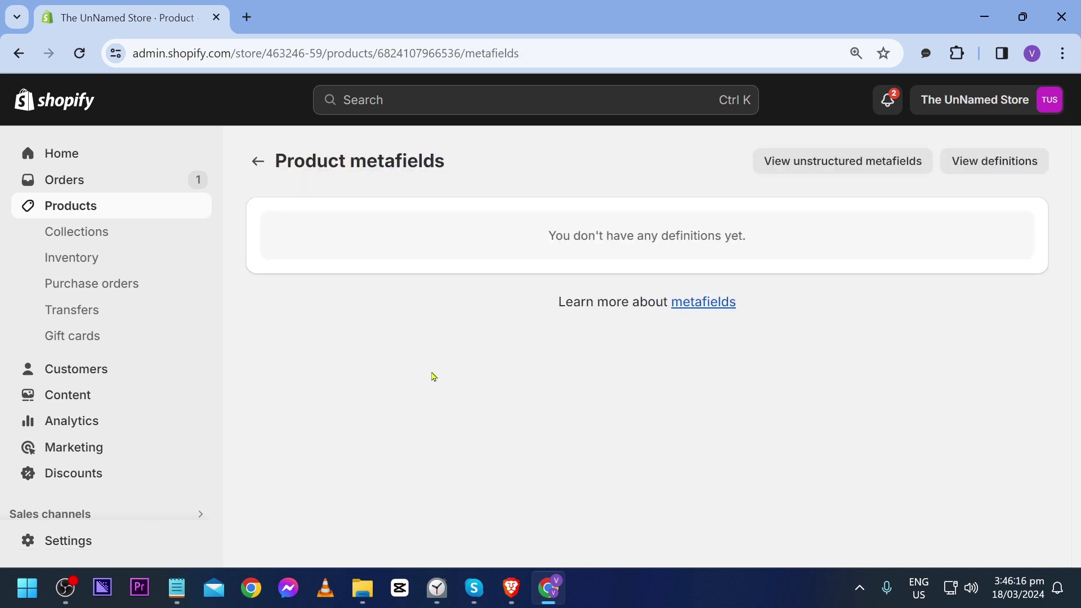
{"action": "left_click_drag", "start_coordinate": [596, 235], "coordinate": [782, 254]}
{"action": "left_click", "coordinate": [791, 252]}
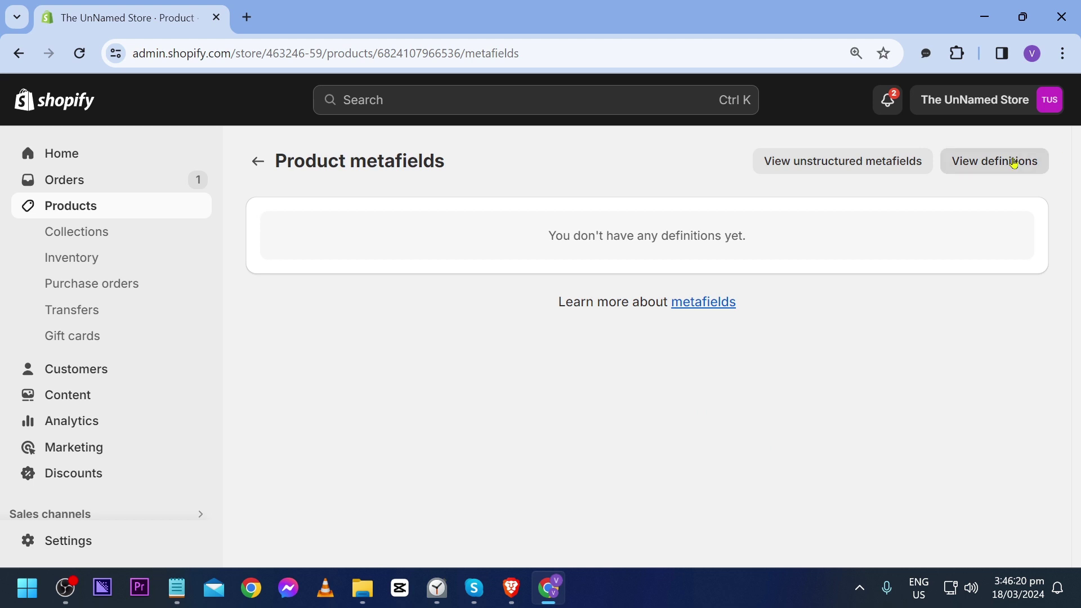
{"action": "left_click", "coordinate": [1013, 160]}
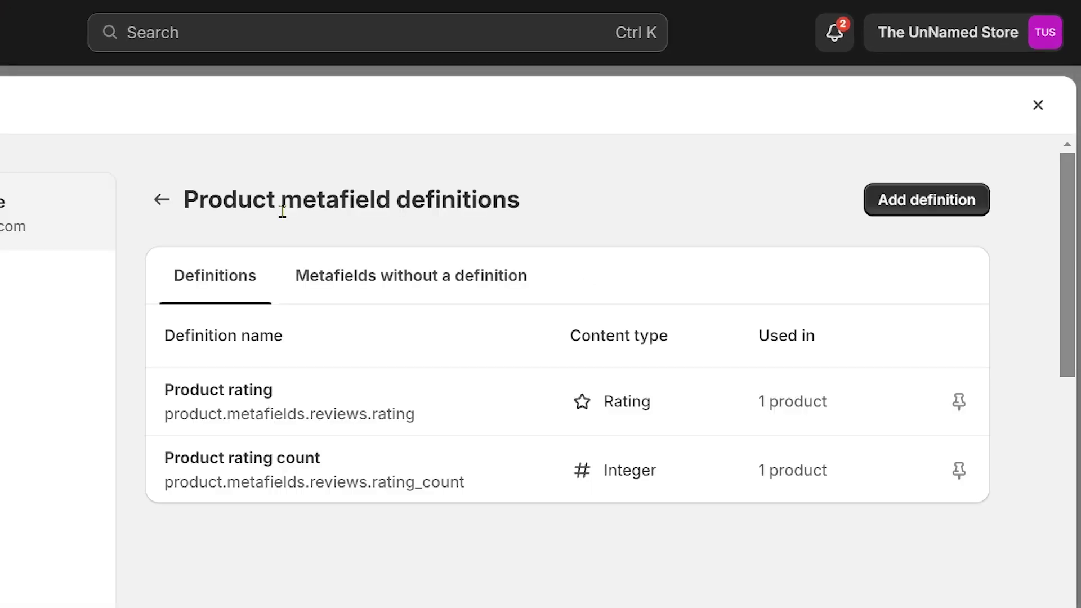
{"action": "left_click", "coordinate": [905, 200]}
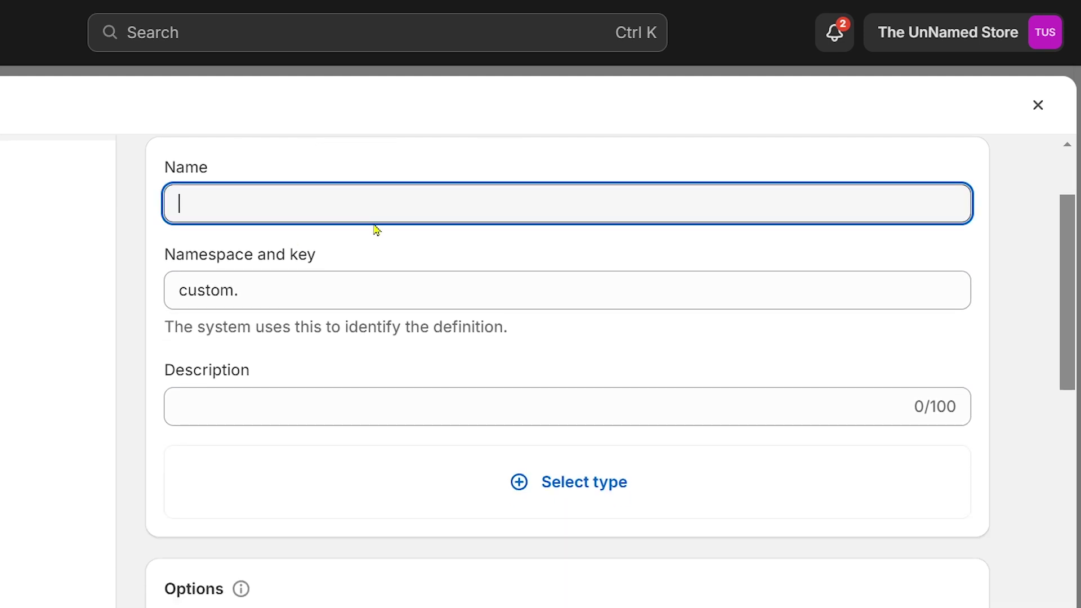
Step: Name the new definition 'Material Used' (key custom.material_used), leaving the description blank
{"action": "type", "text": "Material Used"}
{"action": "left_click", "coordinate": [394, 135]}
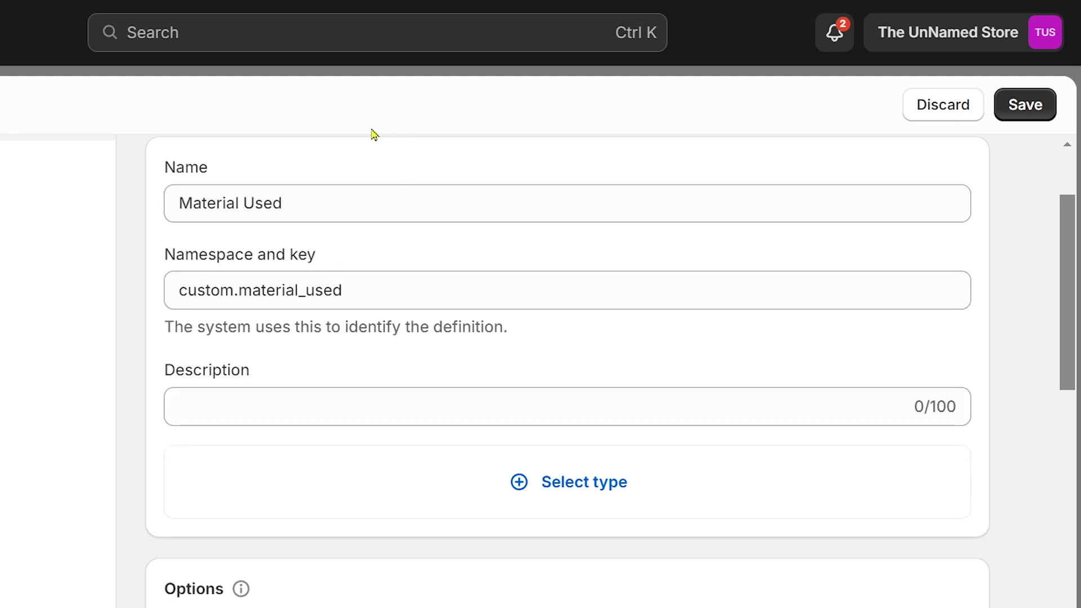
{"action": "scroll", "coordinate": [316, 415], "scroll_direction": "down", "scroll_amount": 2}
{"action": "left_click", "coordinate": [265, 295]}
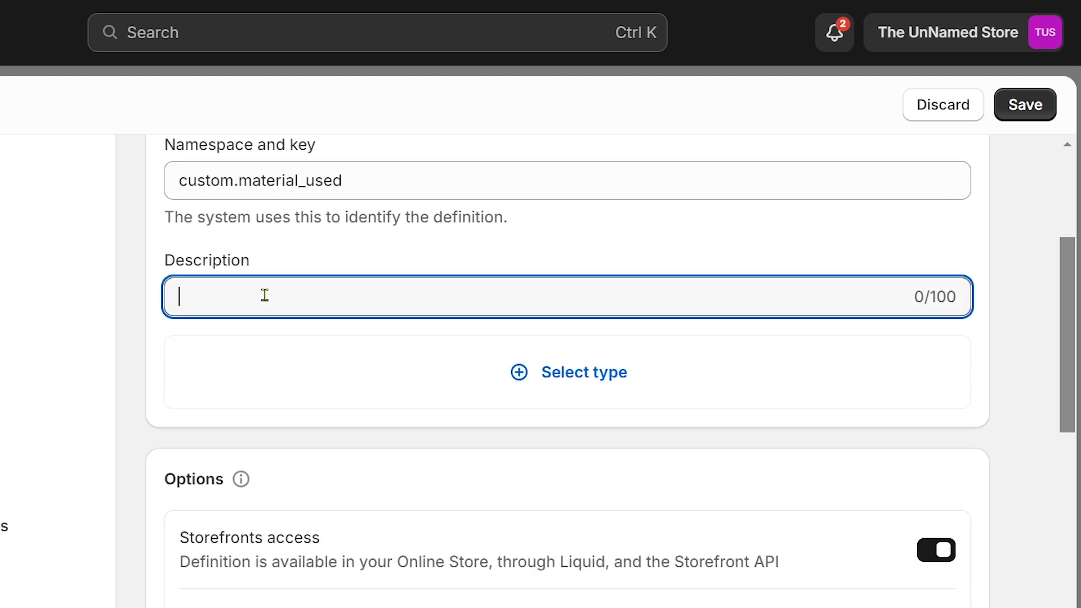
{"action": "left_click", "coordinate": [140, 242]}
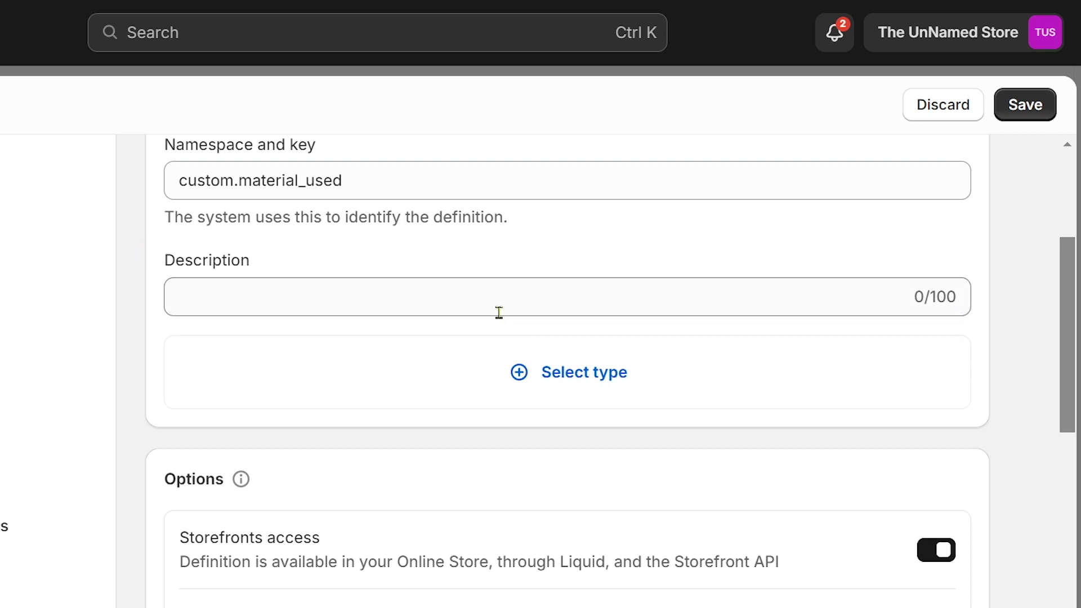
{"action": "scroll", "coordinate": [498, 312], "scroll_direction": "down", "scroll_amount": 4}
{"action": "scroll", "coordinate": [501, 306], "scroll_direction": "up", "scroll_amount": 2}
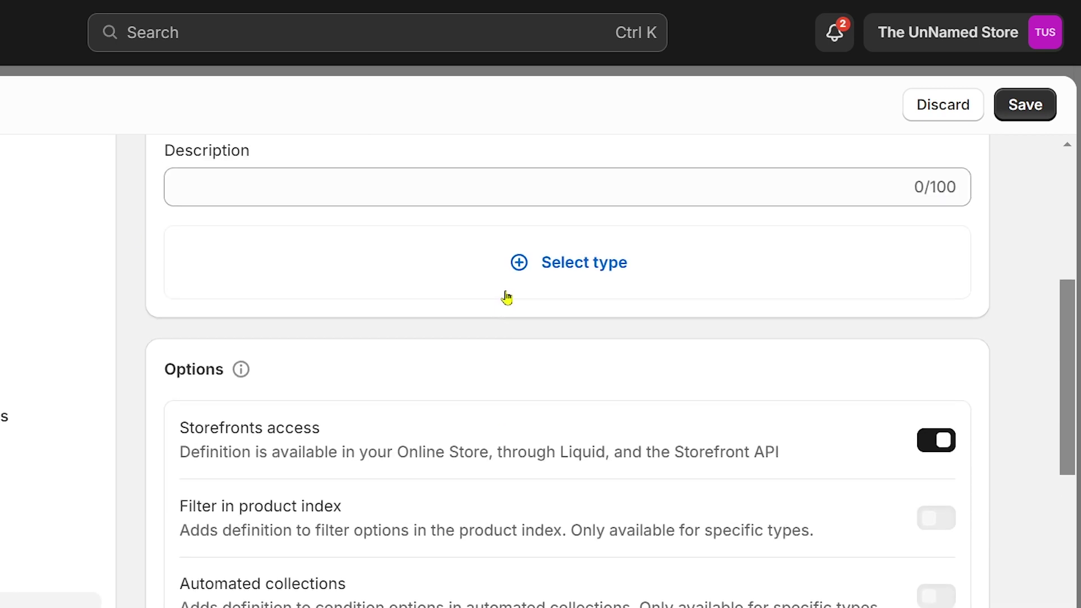
Step: Make Material Used a Single line text metafield limited to 7–50 characters and save it
{"action": "left_click", "coordinate": [529, 271]}
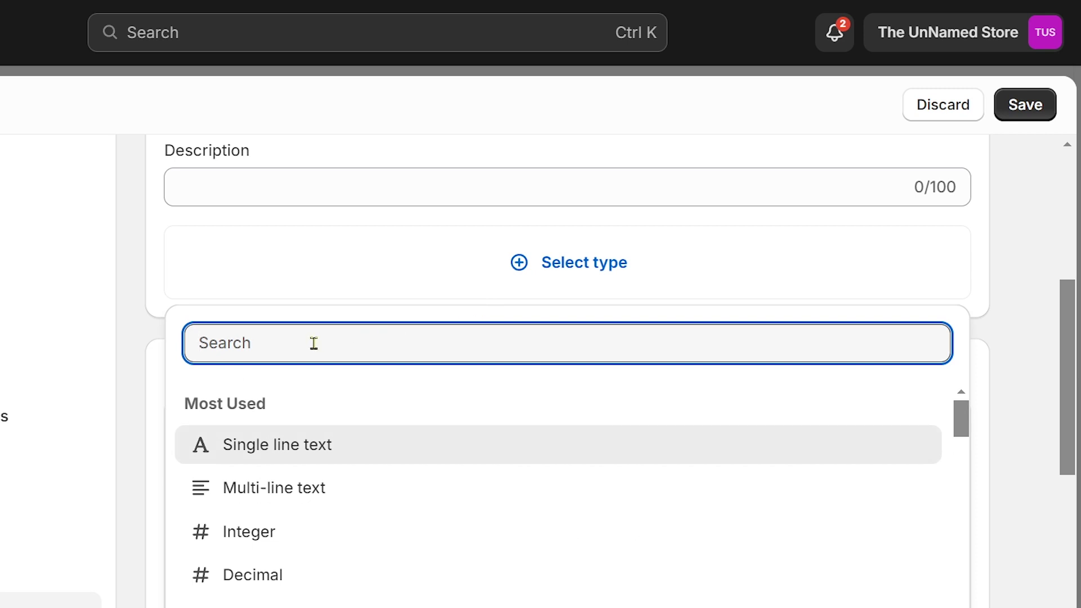
{"action": "left_click", "coordinate": [309, 455]}
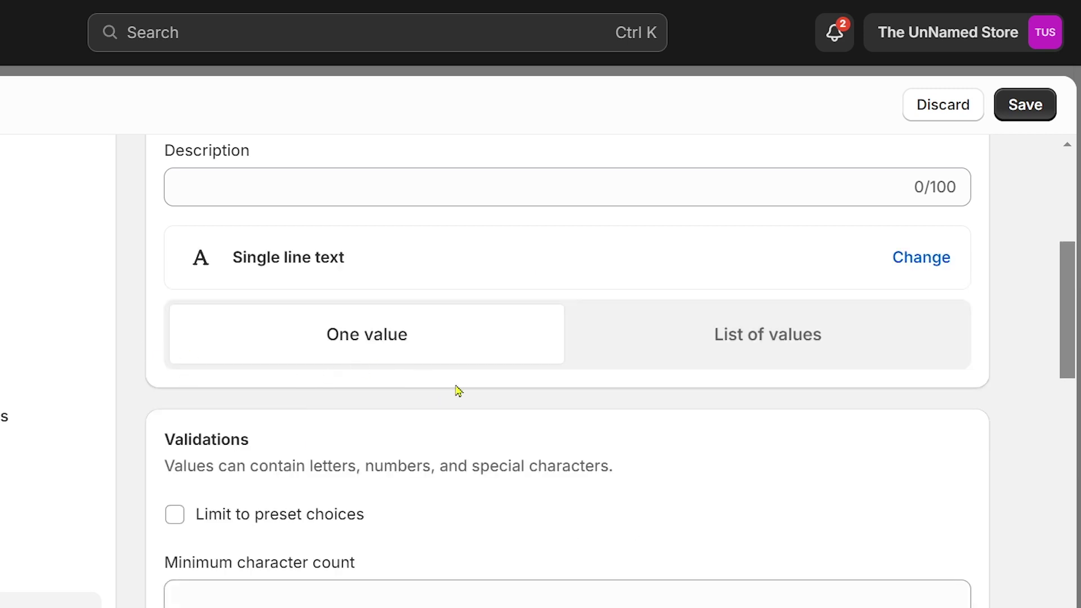
{"action": "scroll", "coordinate": [410, 394], "scroll_direction": "down", "scroll_amount": 4}
{"action": "scroll", "coordinate": [220, 310], "scroll_direction": "down", "scroll_amount": 2}
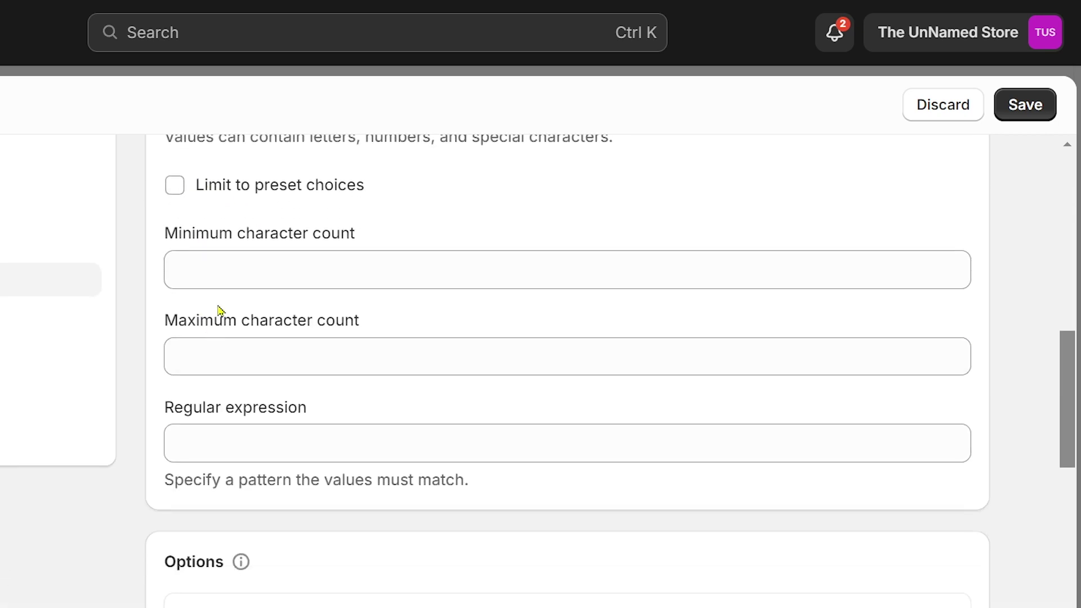
{"action": "scroll", "coordinate": [198, 219], "scroll_direction": "up", "scroll_amount": 2}
{"action": "left_click", "coordinate": [238, 382]}
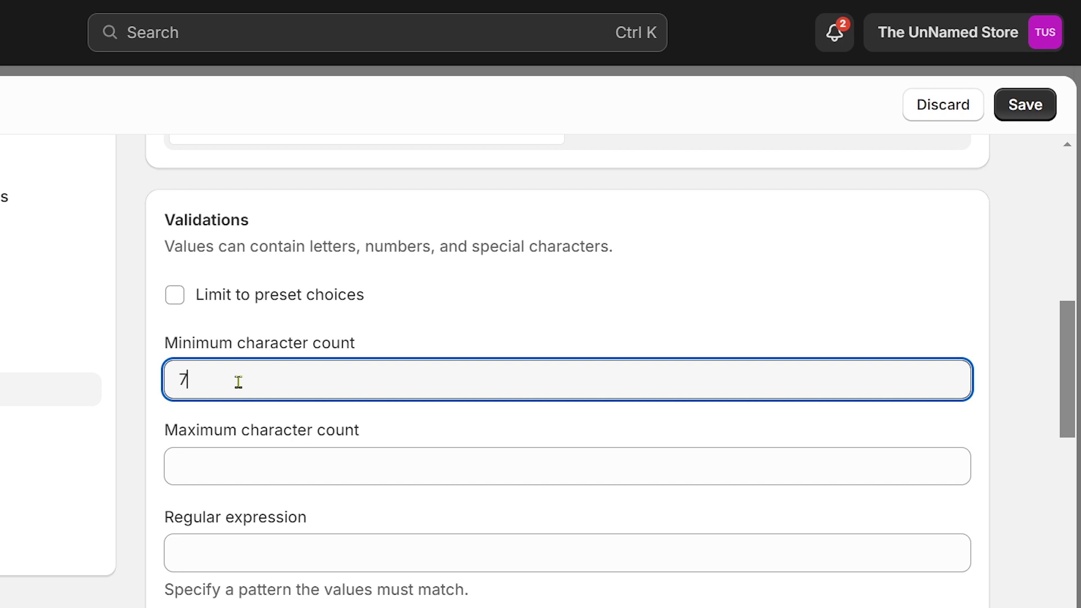
{"action": "key", "text": "Tab"}
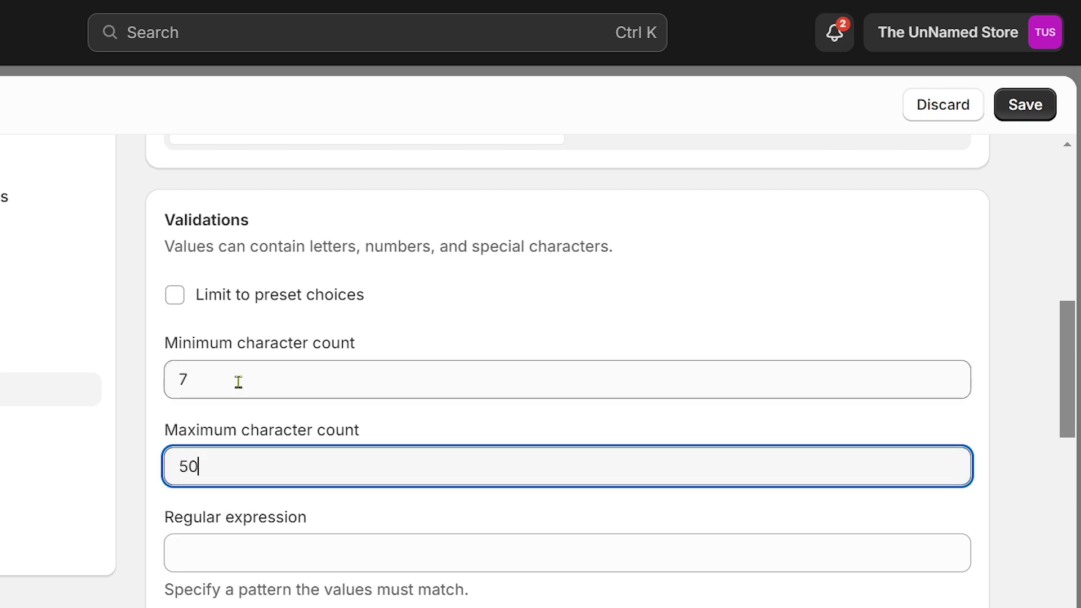
{"action": "left_click", "coordinate": [289, 440]}
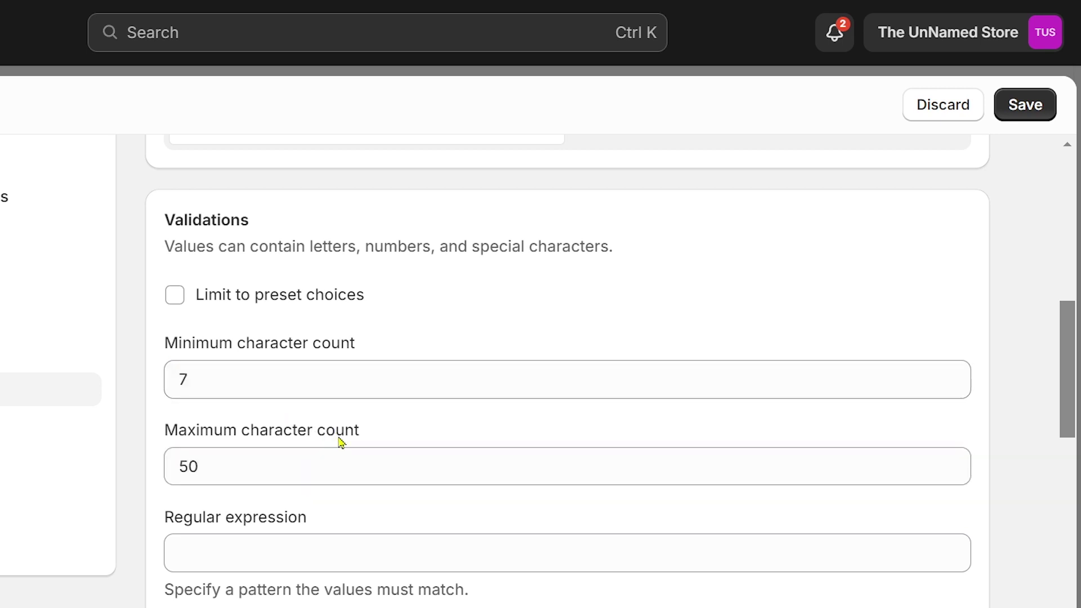
{"action": "left_click", "coordinate": [1009, 110]}
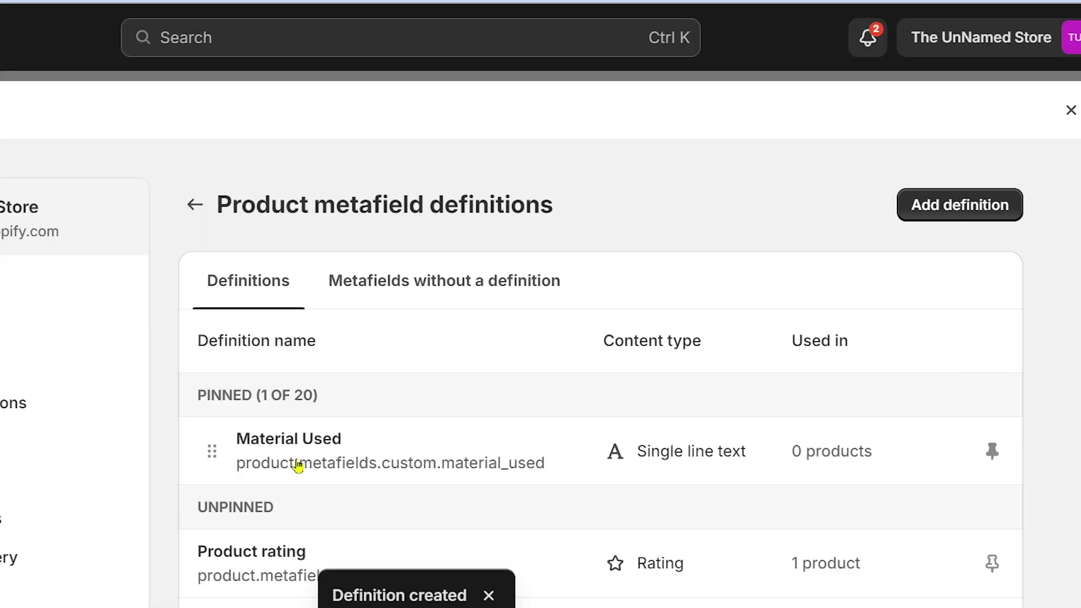
Step: Close the definitions view and return to Nameless Tshirt's Metafields section
{"action": "left_click", "coordinate": [1071, 111]}
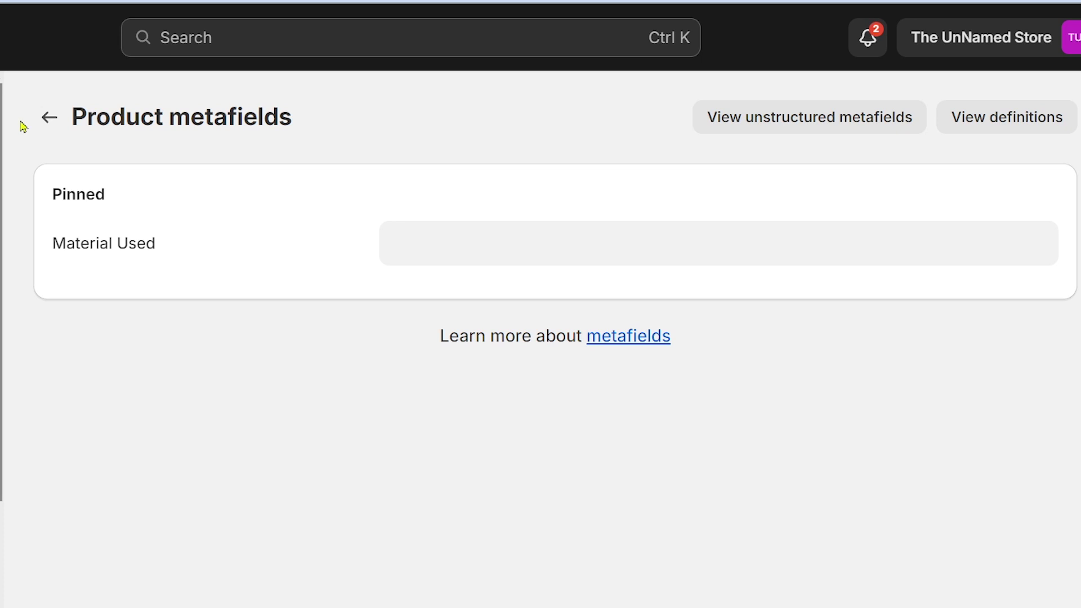
{"action": "left_click", "coordinate": [57, 130]}
{"action": "scroll", "coordinate": [219, 399], "scroll_direction": "down", "scroll_amount": 5}
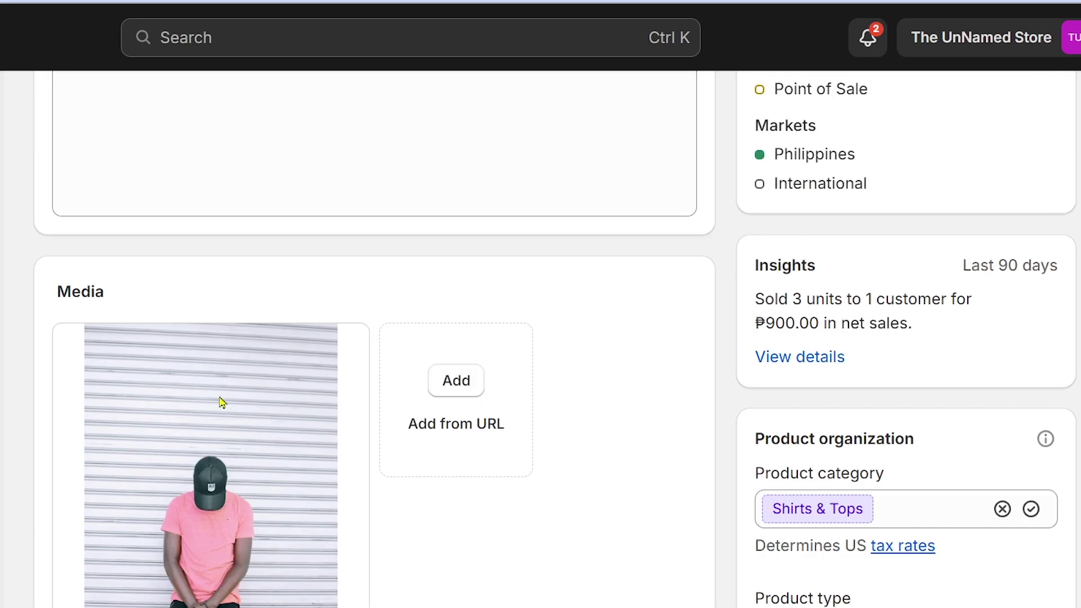
{"action": "scroll", "coordinate": [221, 405], "scroll_direction": "down", "scroll_amount": 20}
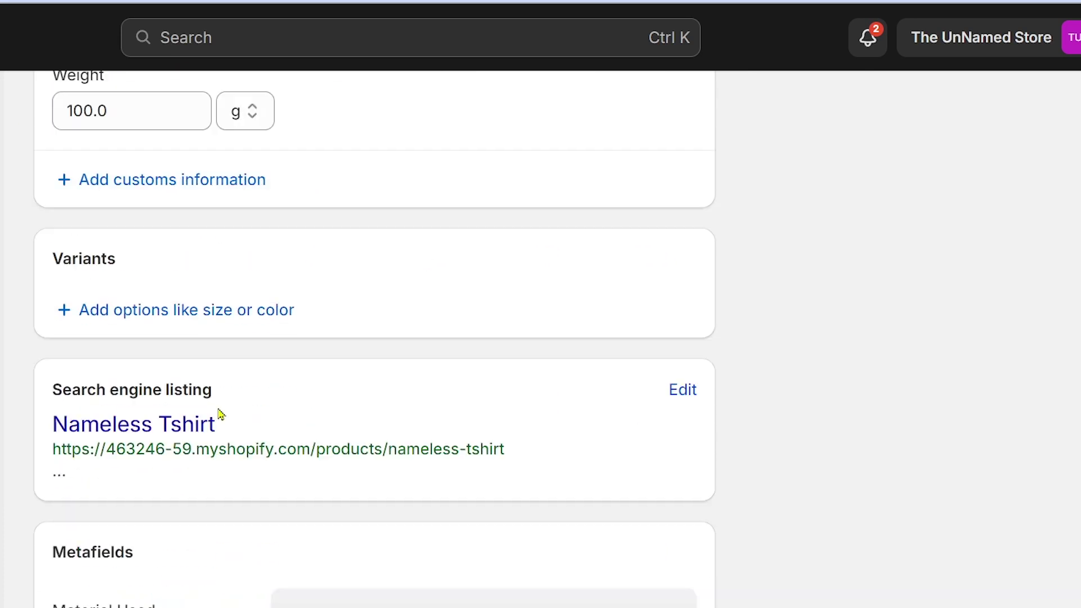
{"action": "scroll", "coordinate": [228, 414], "scroll_direction": "down", "scroll_amount": 3}
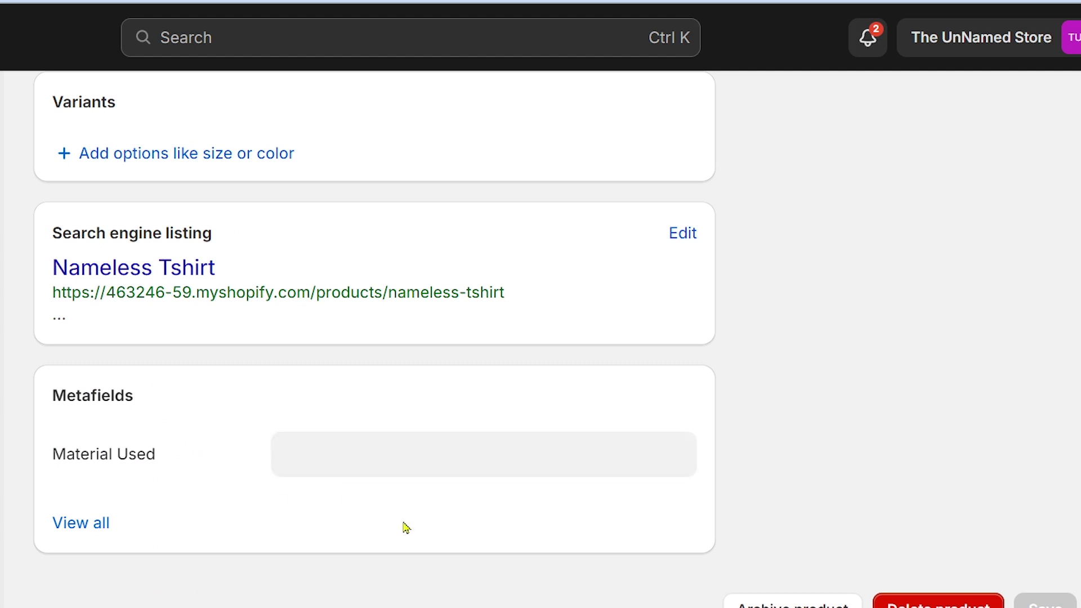
Step: Enter 'Superabsorbent Cotton' as Material Used, replacing 'Cotton Material', and save the product
{"action": "left_click", "coordinate": [400, 458]}
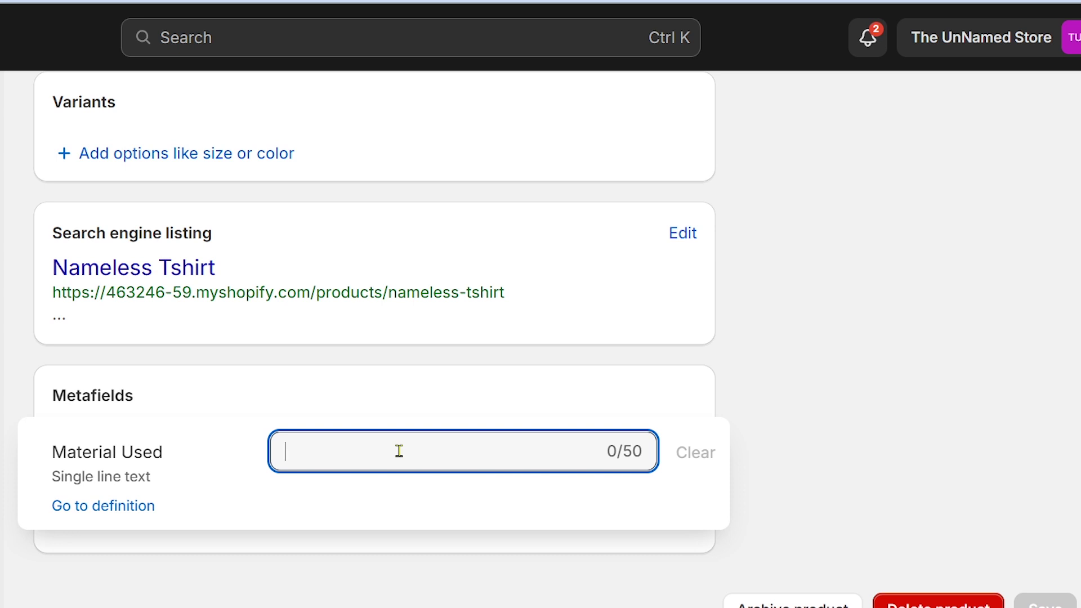
{"action": "type", "text": "Cotton "}
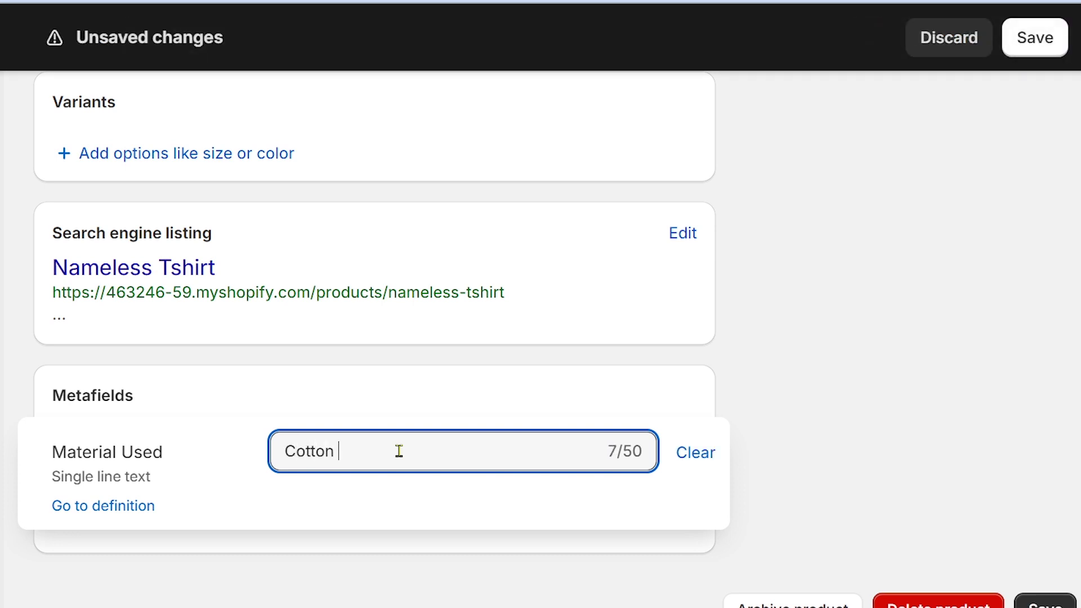
{"action": "type", "text": "Material"}
{"action": "key", "text": "ctrl+a"}
{"action": "type", "text": "Superabsorbent Cotton"}
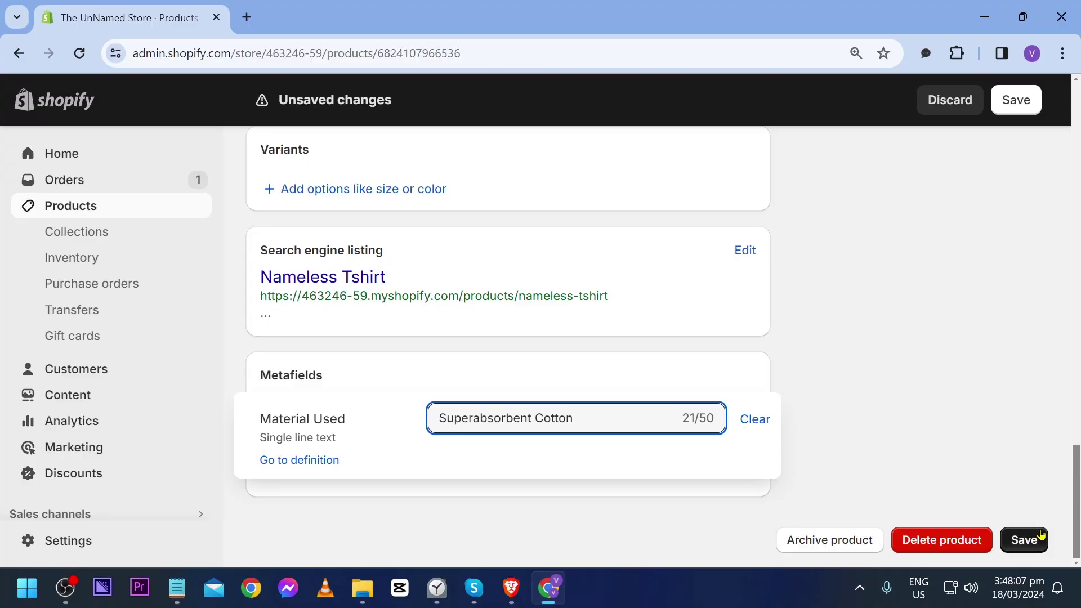
{"action": "left_click", "coordinate": [1030, 605]}
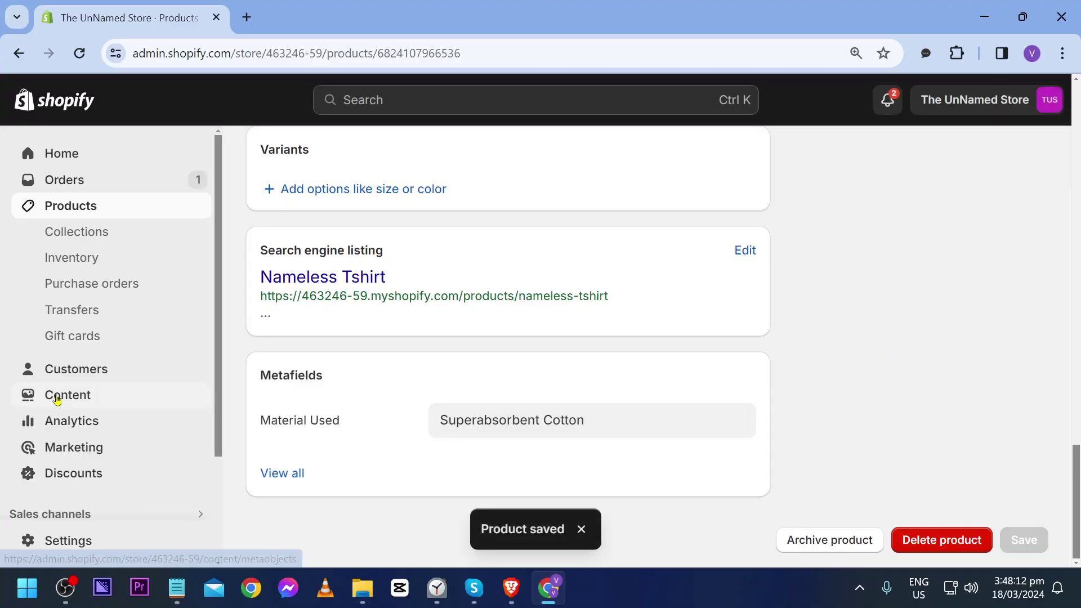
{"action": "scroll", "coordinate": [53, 398], "scroll_direction": "down", "scroll_amount": 3}
Step: Go to Online Store themes and start customizing the current Refresh theme
{"action": "left_click", "coordinate": [111, 402]}
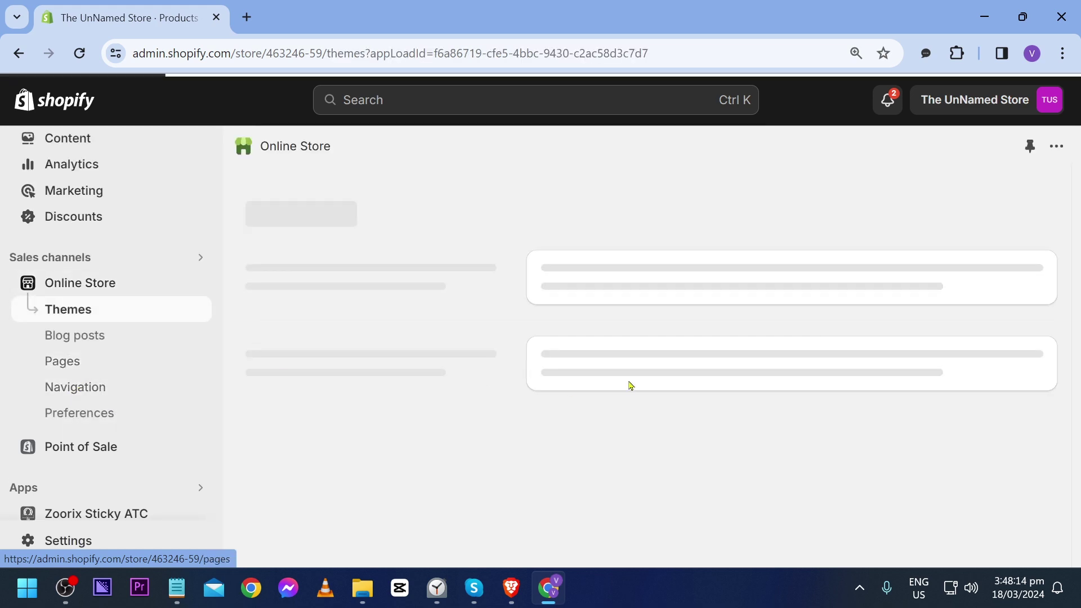
{"action": "scroll", "coordinate": [621, 364], "scroll_direction": "down", "scroll_amount": 2}
{"action": "scroll", "coordinate": [621, 364], "scroll_direction": "down", "scroll_amount": 3}
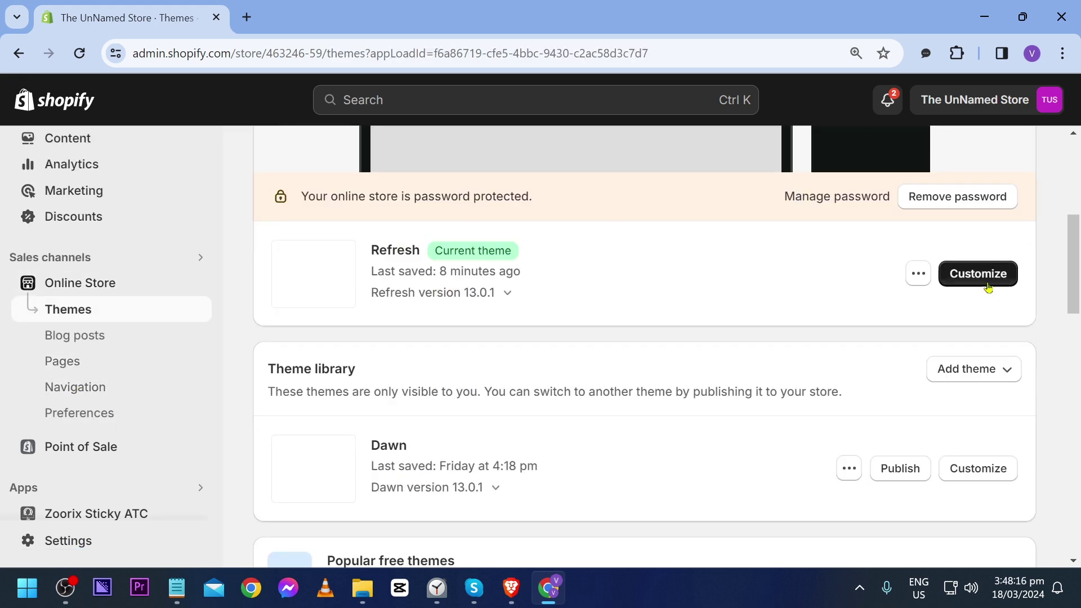
{"action": "left_click", "coordinate": [982, 277]}
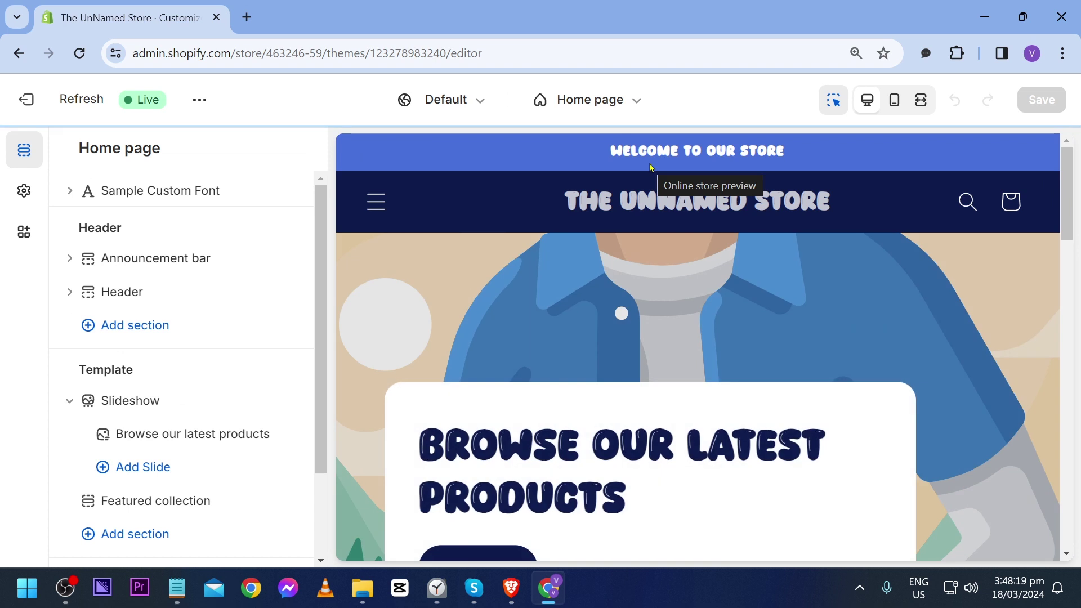
Step: Load the Products > Default product template in the theme editor
{"action": "left_click", "coordinate": [622, 99]}
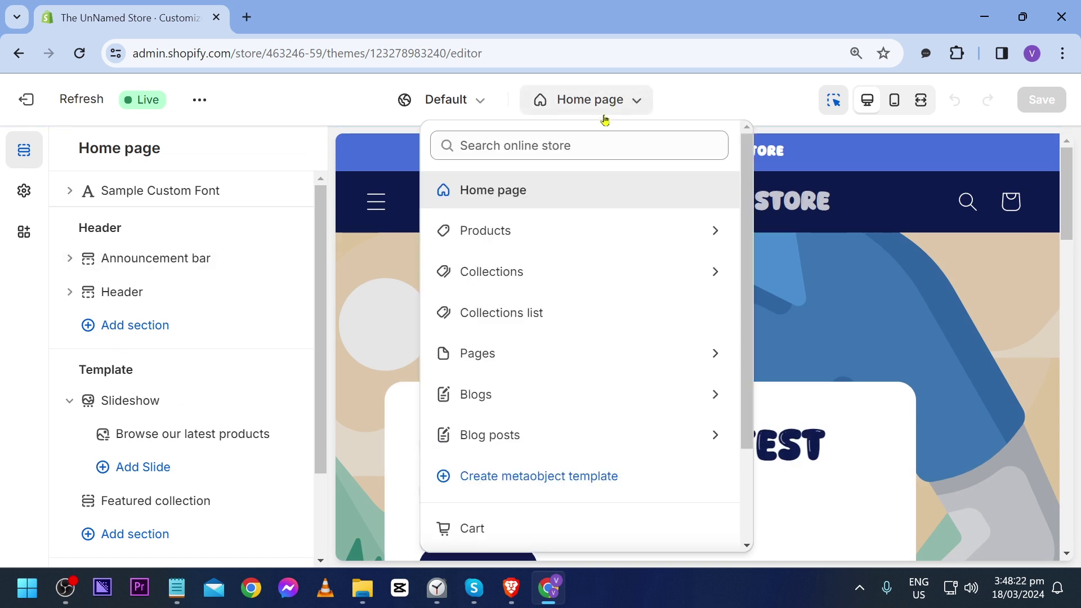
{"action": "left_click", "coordinate": [528, 232]}
{"action": "left_click", "coordinate": [528, 240]}
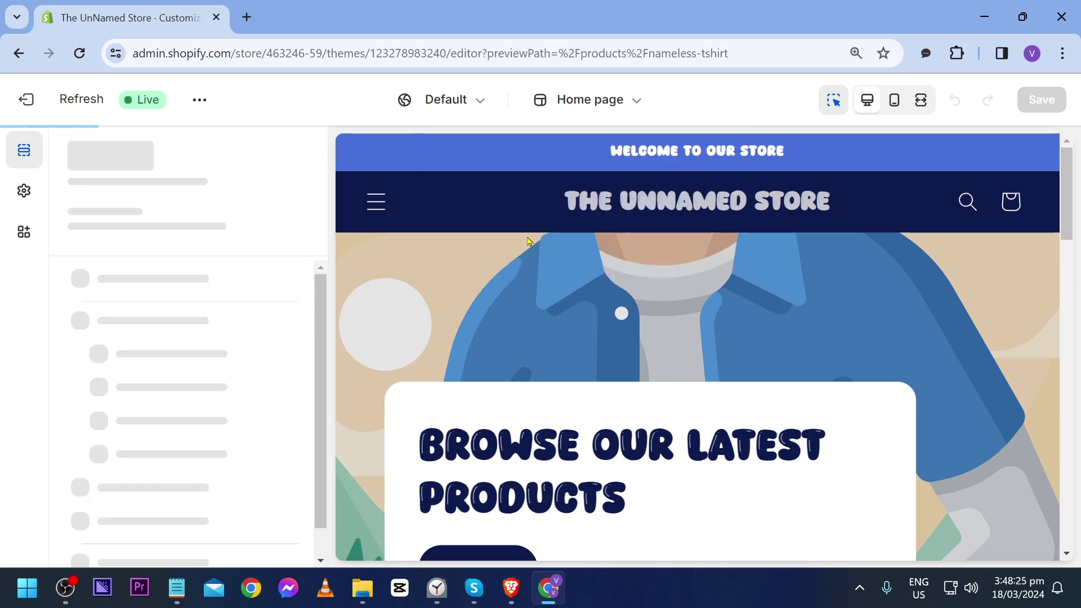
{"action": "scroll", "coordinate": [530, 246], "scroll_direction": "down", "scroll_amount": 10}
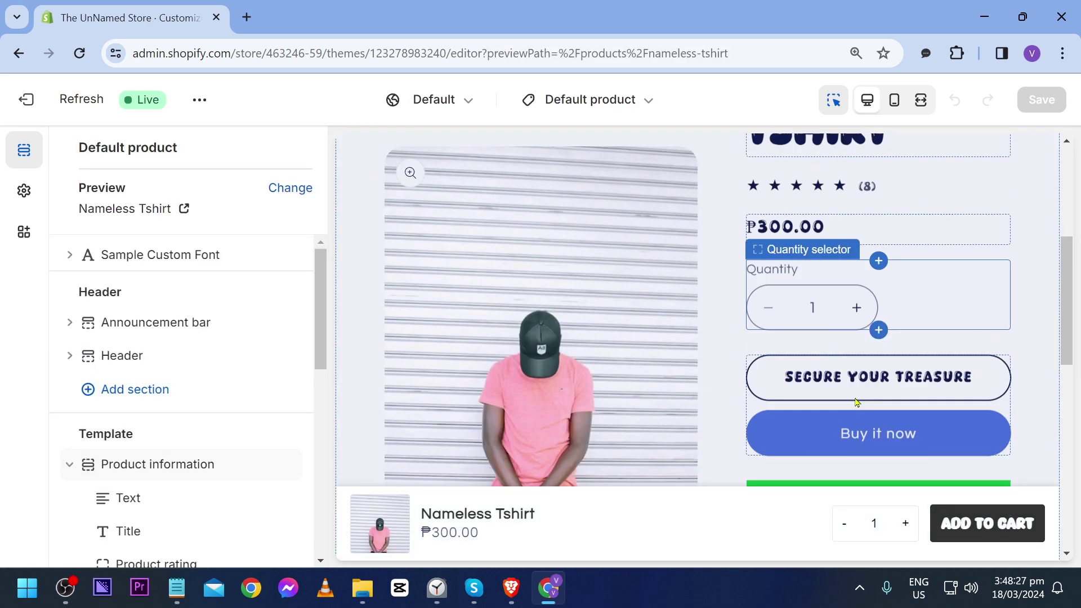
{"action": "scroll", "coordinate": [714, 365], "scroll_direction": "up", "scroll_amount": 4}
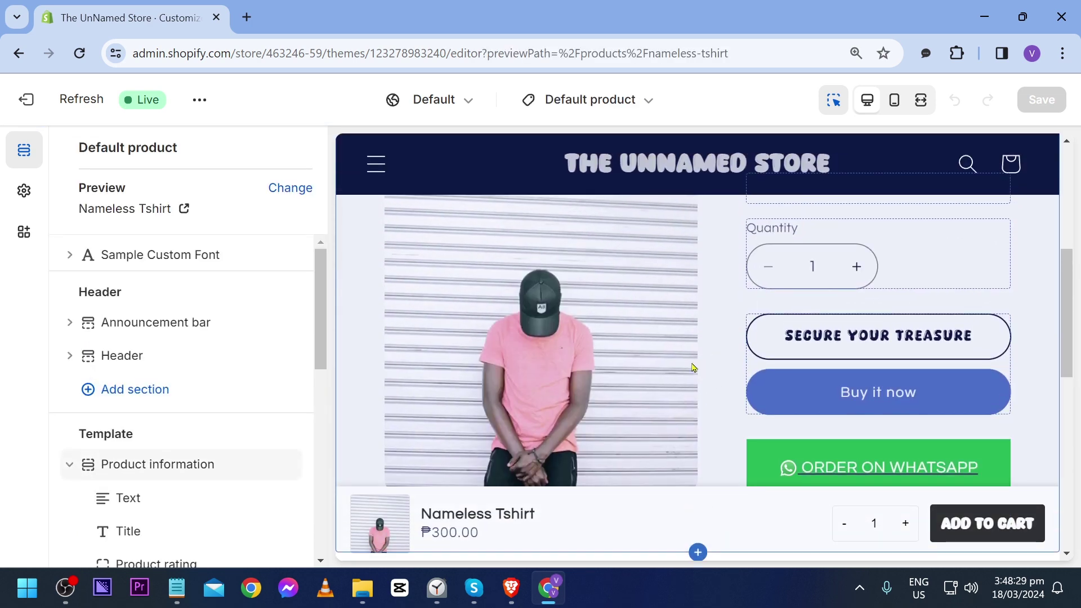
{"action": "scroll", "coordinate": [704, 365], "scroll_direction": "down", "scroll_amount": 3}
Step: Inspect the Buy buttons block settings, then return to the template's block list
{"action": "left_click", "coordinate": [903, 250]}
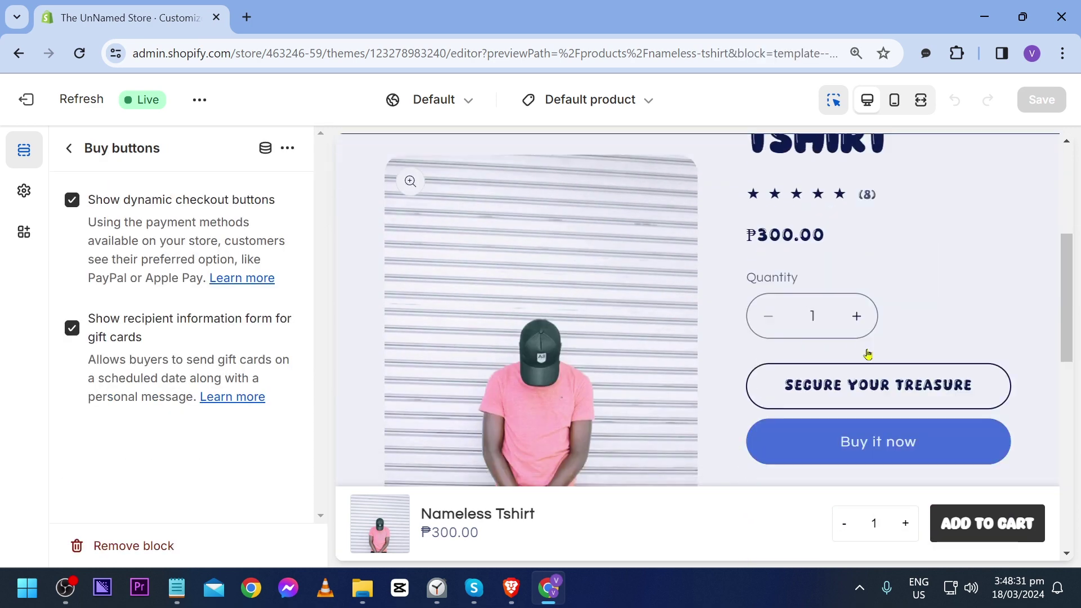
{"action": "left_click", "coordinate": [829, 390]}
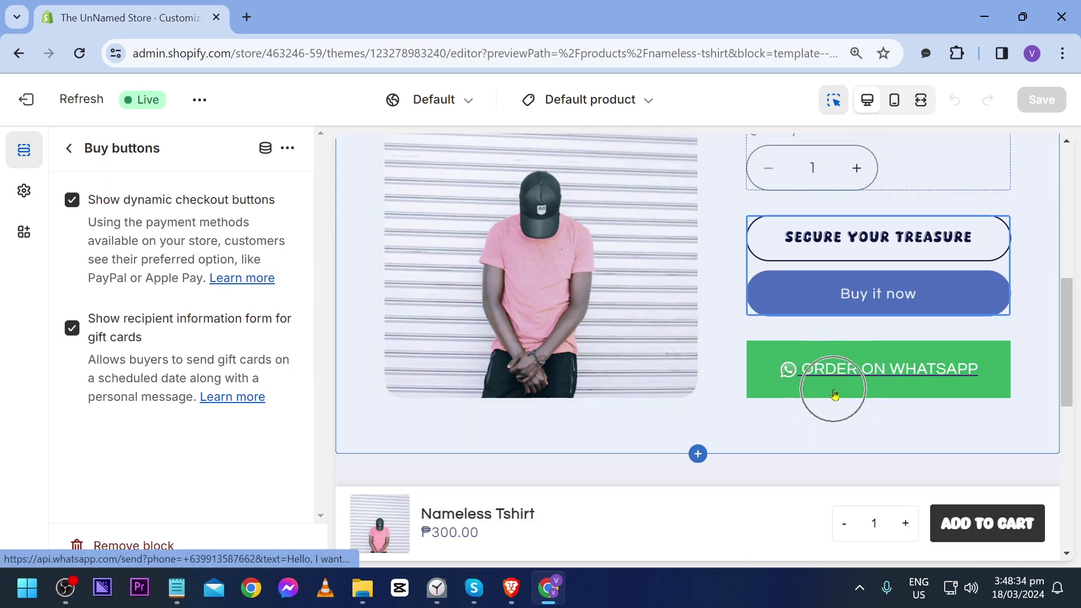
{"action": "left_click", "coordinate": [69, 148]}
{"action": "scroll", "coordinate": [143, 343], "scroll_direction": "down", "scroll_amount": 2}
{"action": "scroll", "coordinate": [155, 354], "scroll_direction": "up", "scroll_amount": 5}
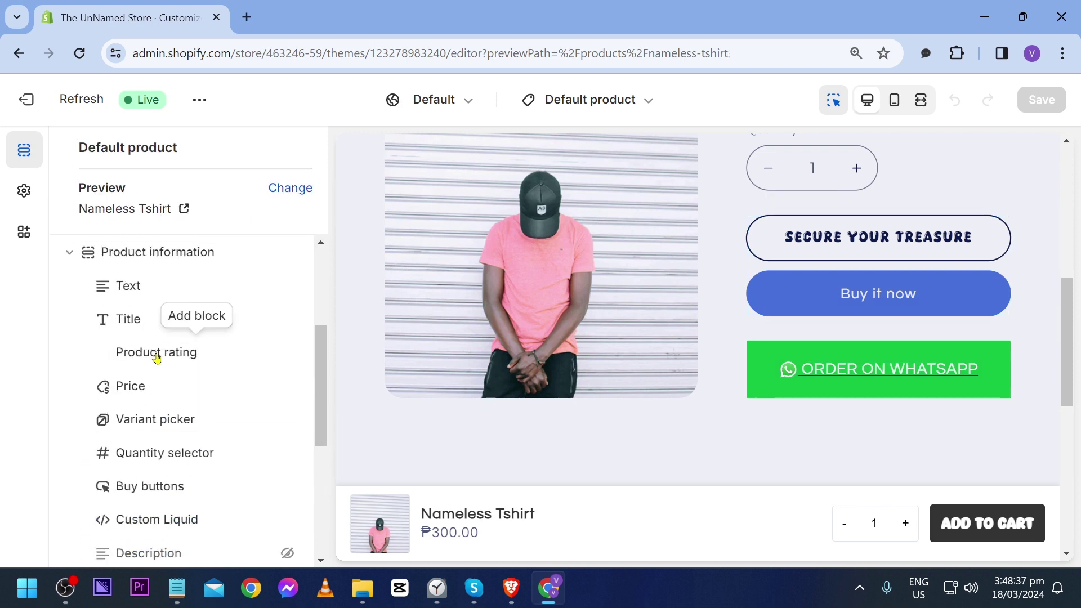
Step: Review the Product information section and bring up its list of blocks to add
{"action": "left_click", "coordinate": [175, 259]}
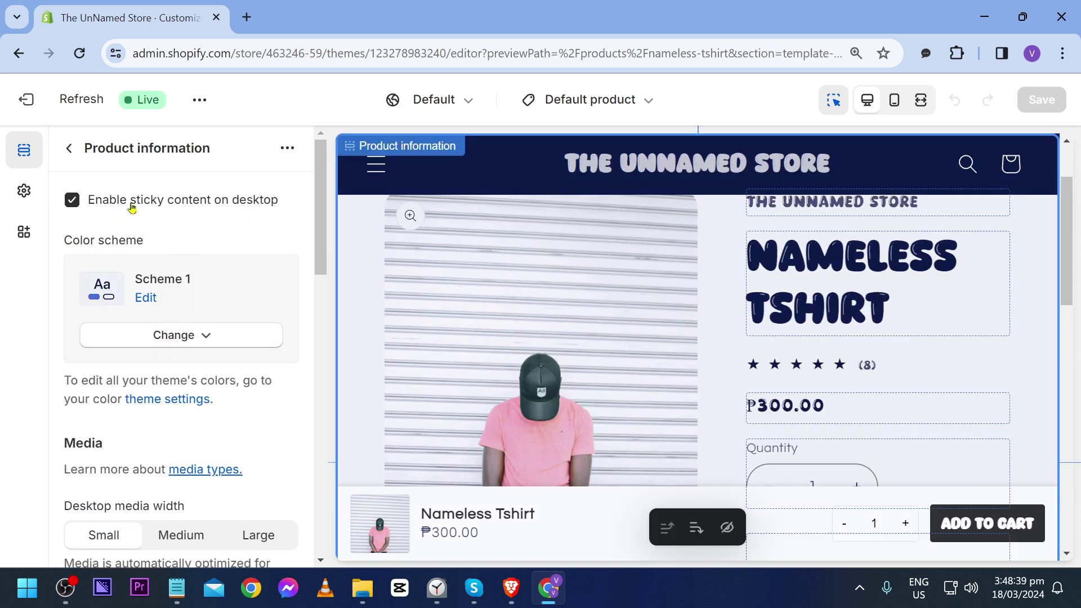
{"action": "left_click", "coordinate": [68, 147]}
{"action": "scroll", "coordinate": [192, 329], "scroll_direction": "down", "scroll_amount": 5}
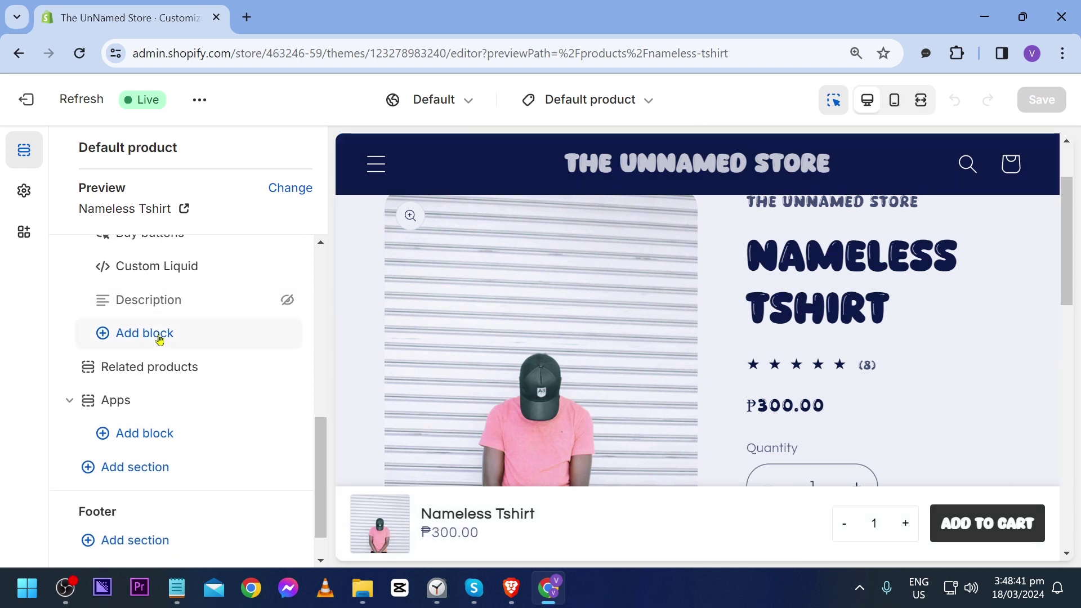
{"action": "left_click", "coordinate": [159, 337]}
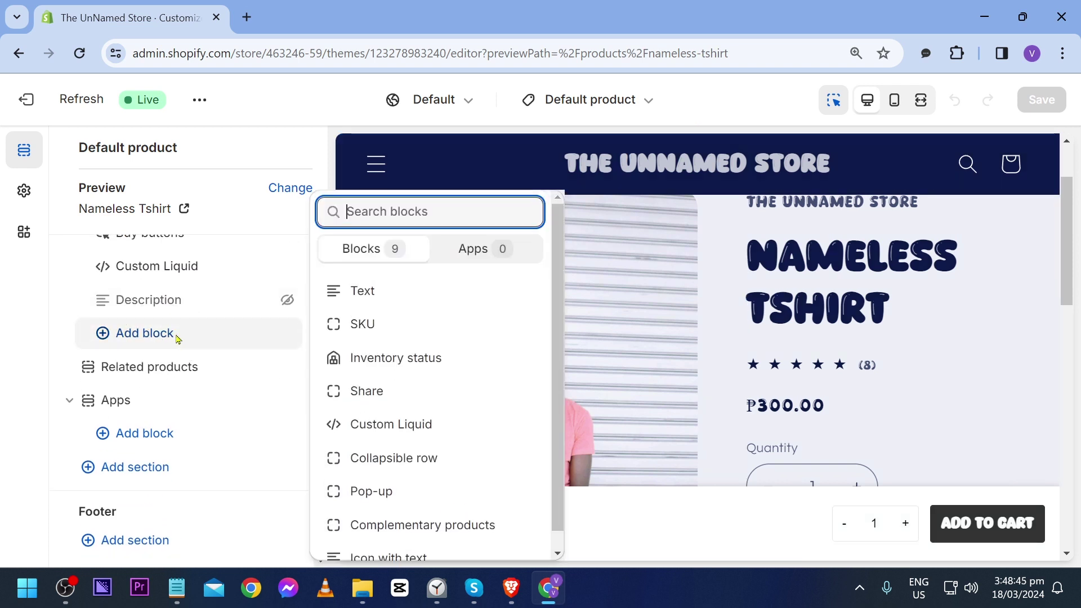
Step: Add a Collapsible row block to Product information and select it for editing
{"action": "left_click", "coordinate": [447, 448]}
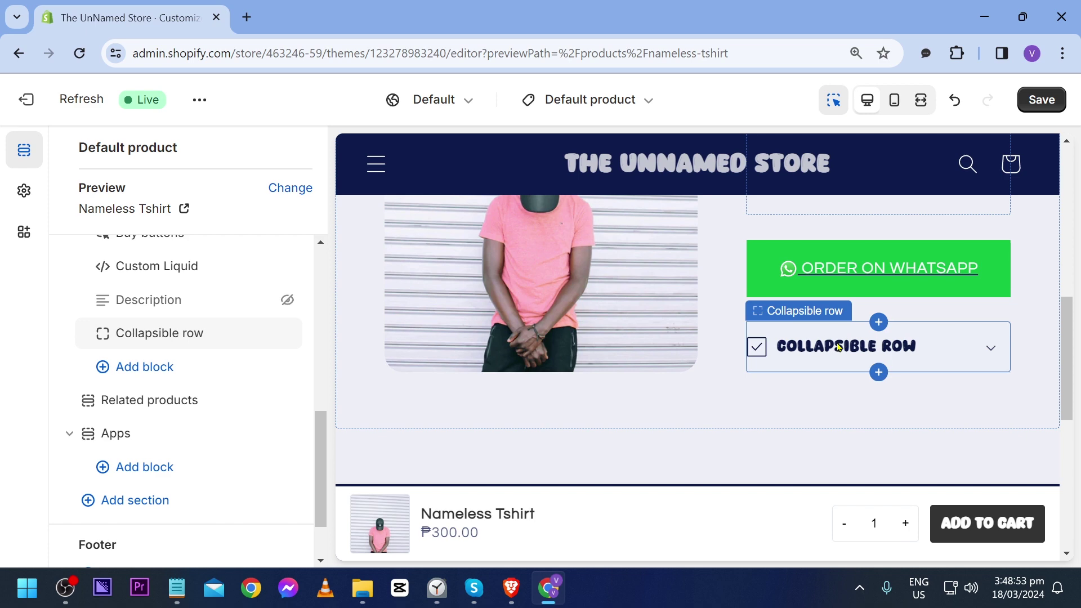
{"action": "left_click", "coordinate": [811, 346]}
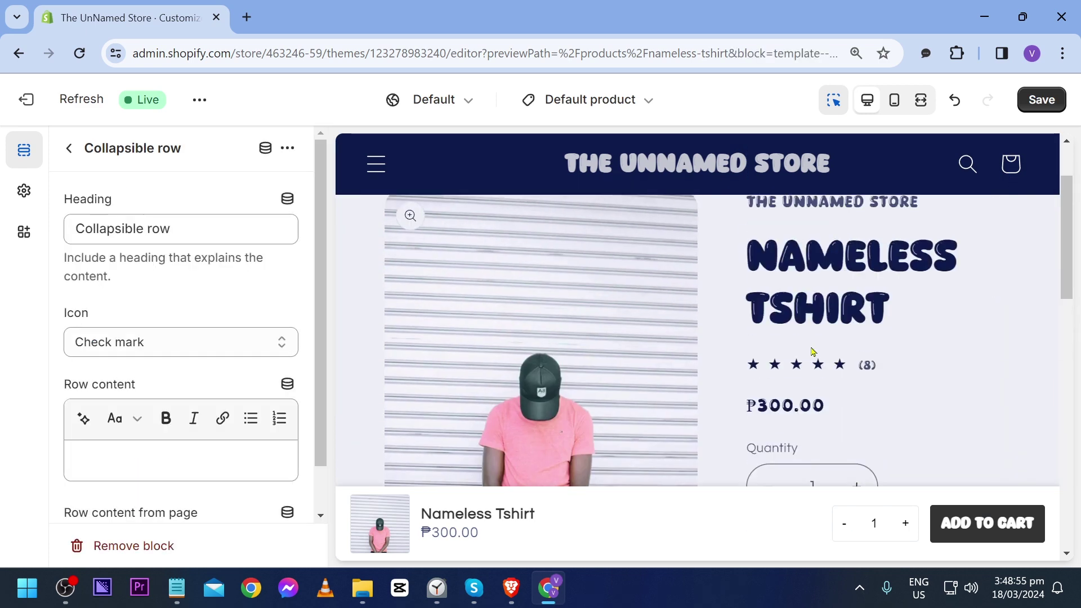
Step: Replace the collapsible row heading with 'Material Used'
{"action": "left_click", "coordinate": [174, 231]}
{"action": "key", "text": "ctrl+a"}
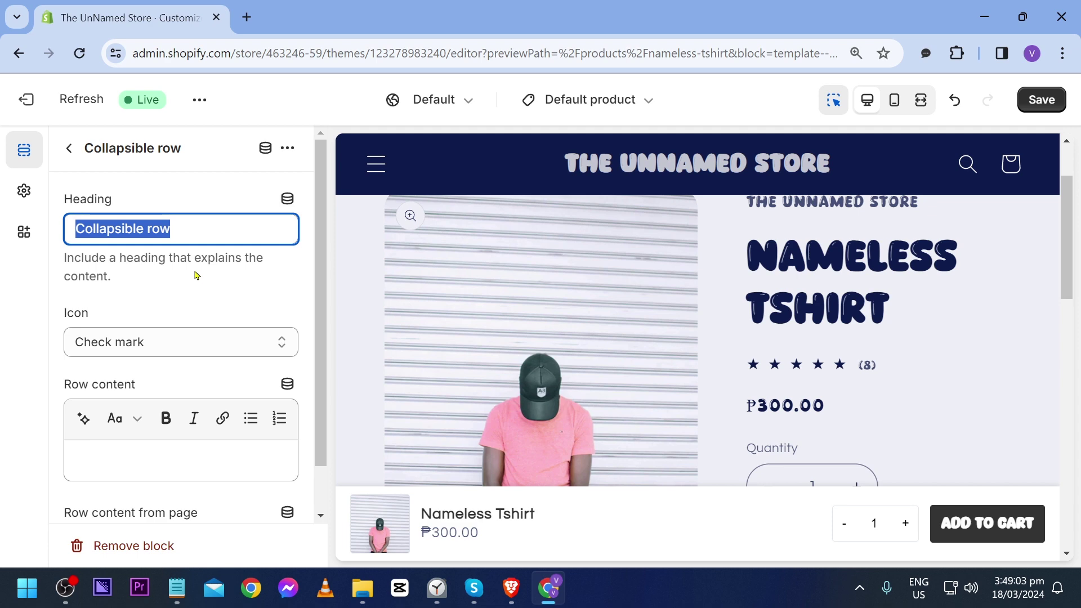
{"action": "type", "text": "Material Used"}
{"action": "key", "text": "ctrl+a"}
{"action": "scroll", "coordinate": [604, 284], "scroll_direction": "down", "scroll_amount": 4}
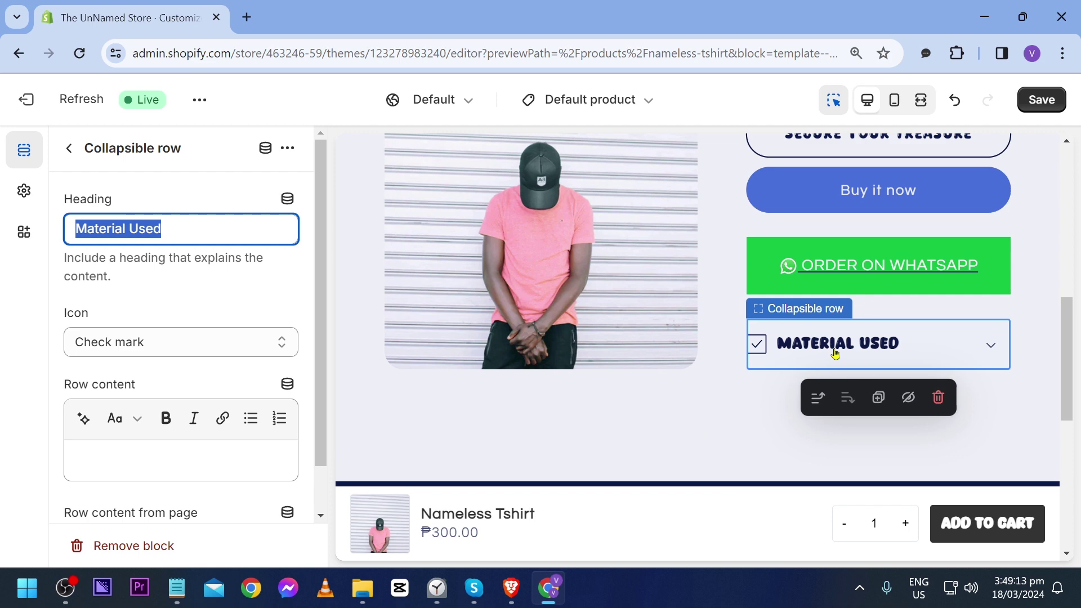
Step: Set the collapsible row's icon to Shirt
{"action": "left_click", "coordinate": [155, 343]}
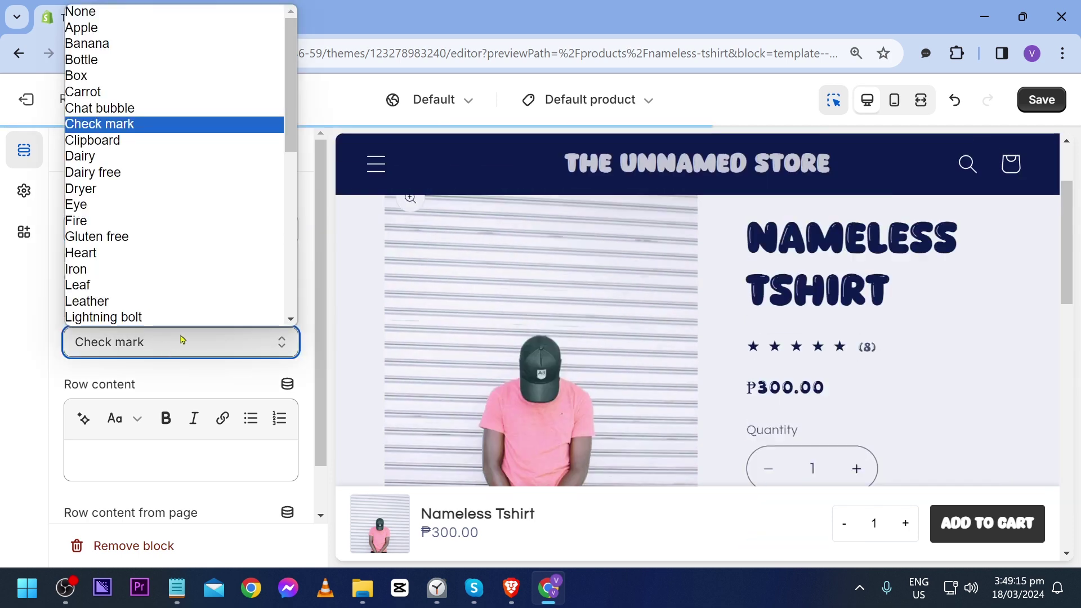
{"action": "scroll", "coordinate": [170, 225], "scroll_direction": "down", "scroll_amount": 3}
{"action": "scroll", "coordinate": [171, 225], "scroll_direction": "down", "scroll_amount": 5}
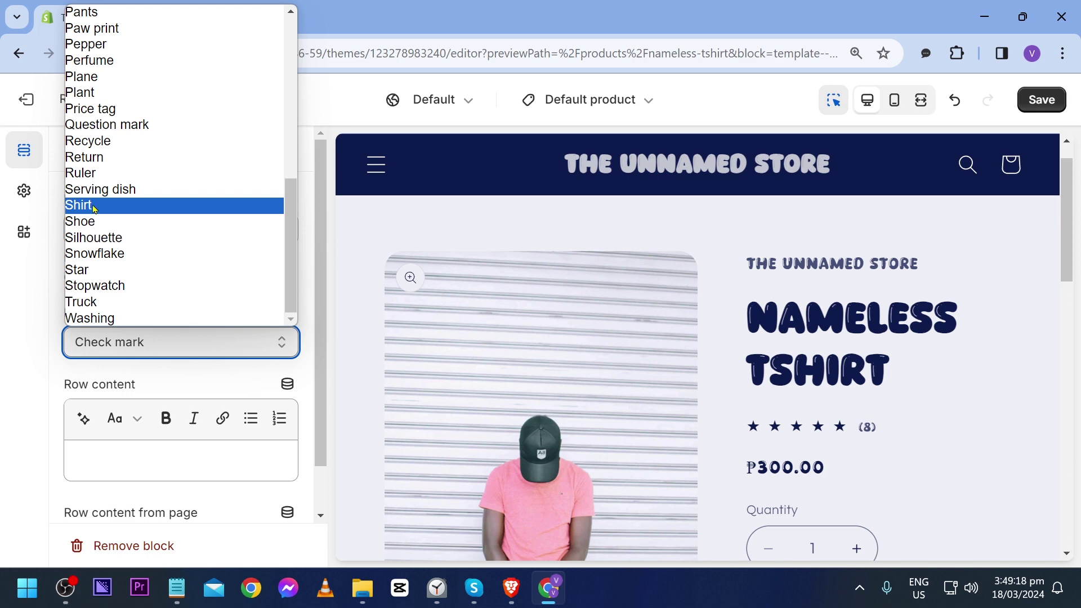
{"action": "left_click", "coordinate": [95, 208]}
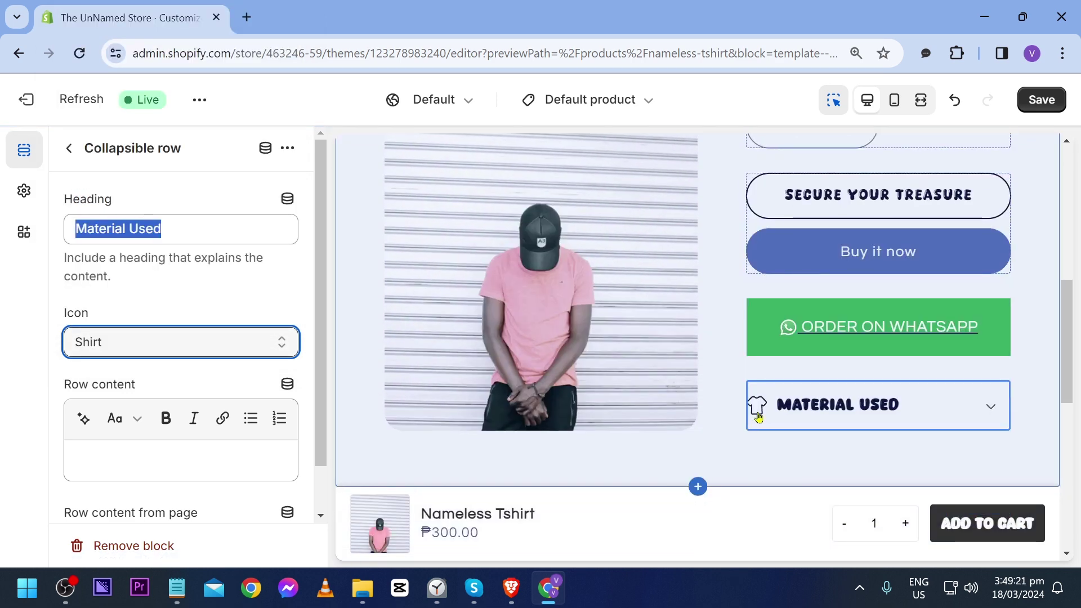
{"action": "scroll", "coordinate": [132, 259], "scroll_direction": "down", "scroll_amount": 1}
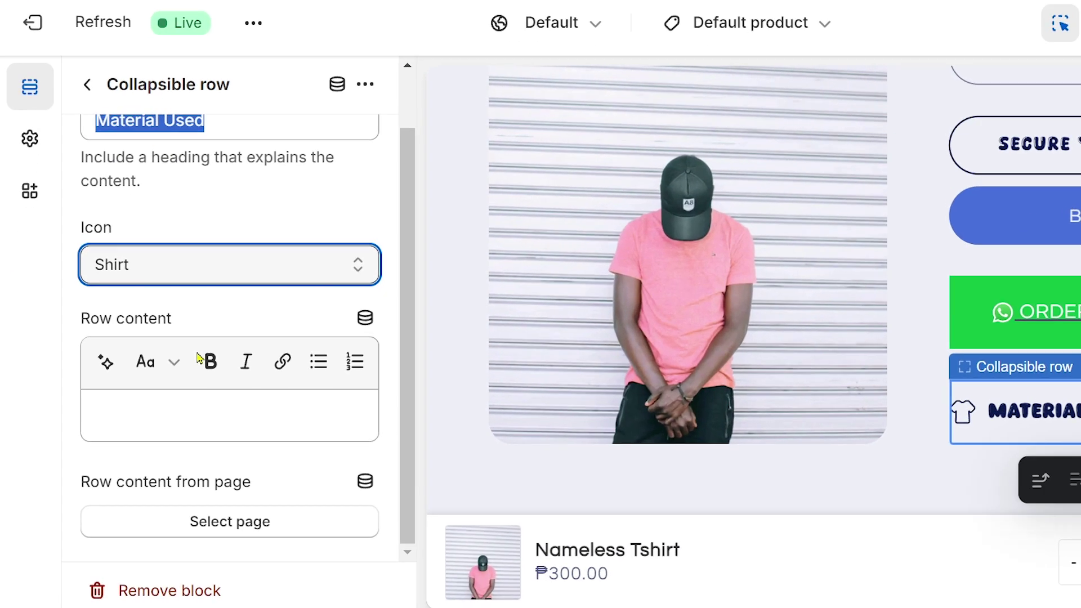
Step: Link the row content to the product's Material Used metafield via Current template Product, then save
{"action": "left_click", "coordinate": [199, 332]}
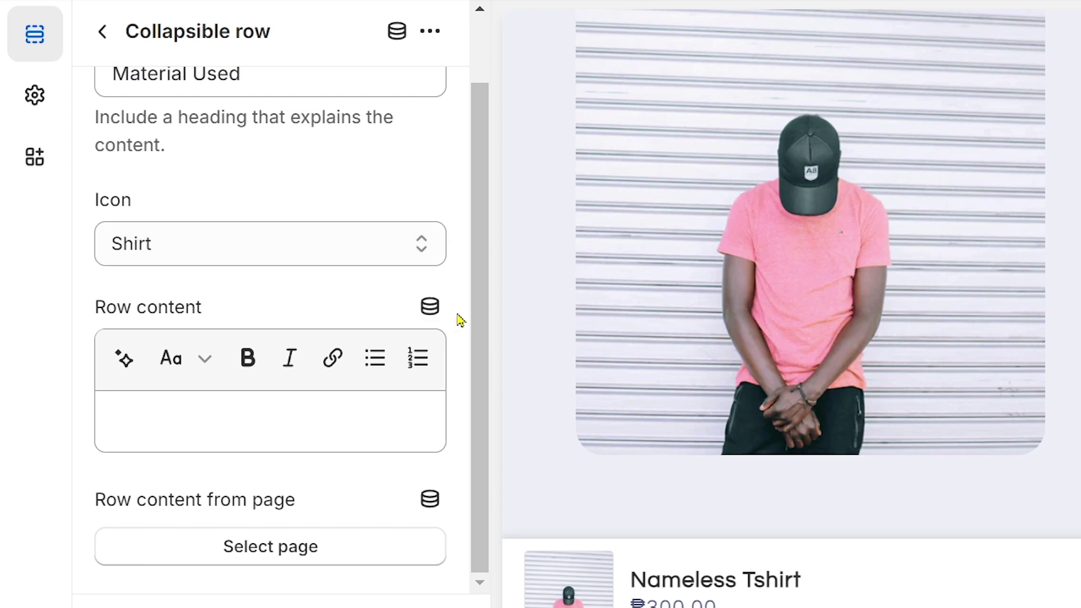
{"action": "left_click", "coordinate": [429, 307]}
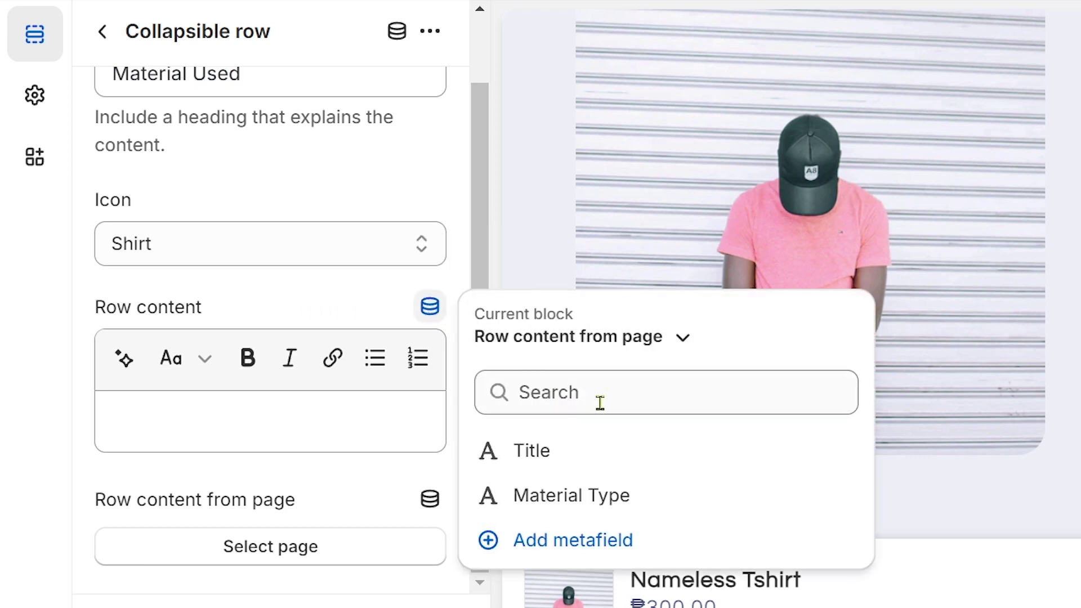
{"action": "left_click", "coordinate": [601, 356]}
{"action": "left_click", "coordinate": [547, 533]}
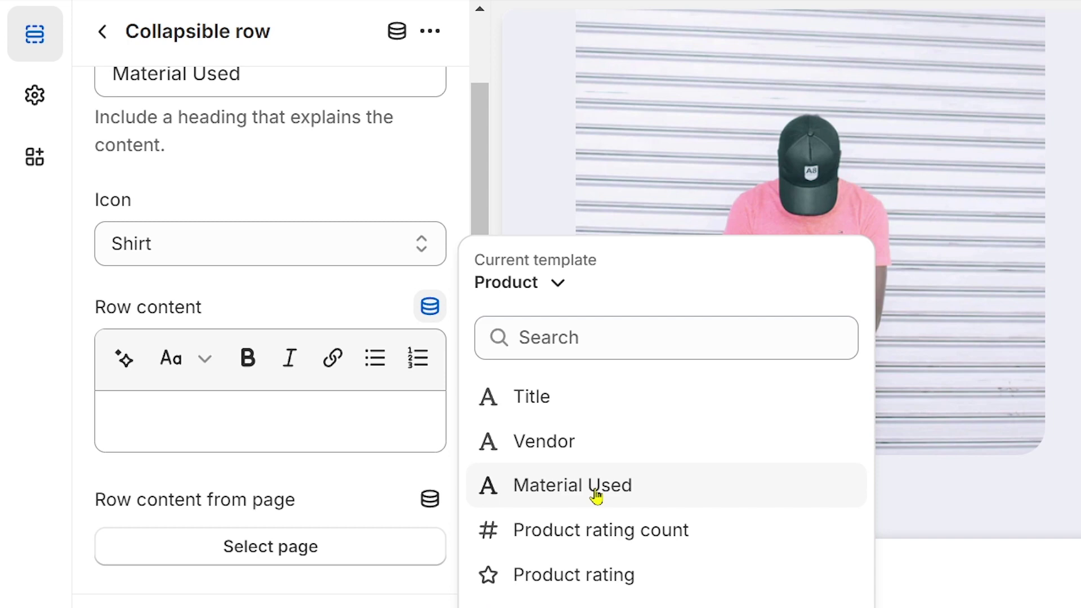
{"action": "left_click", "coordinate": [595, 495]}
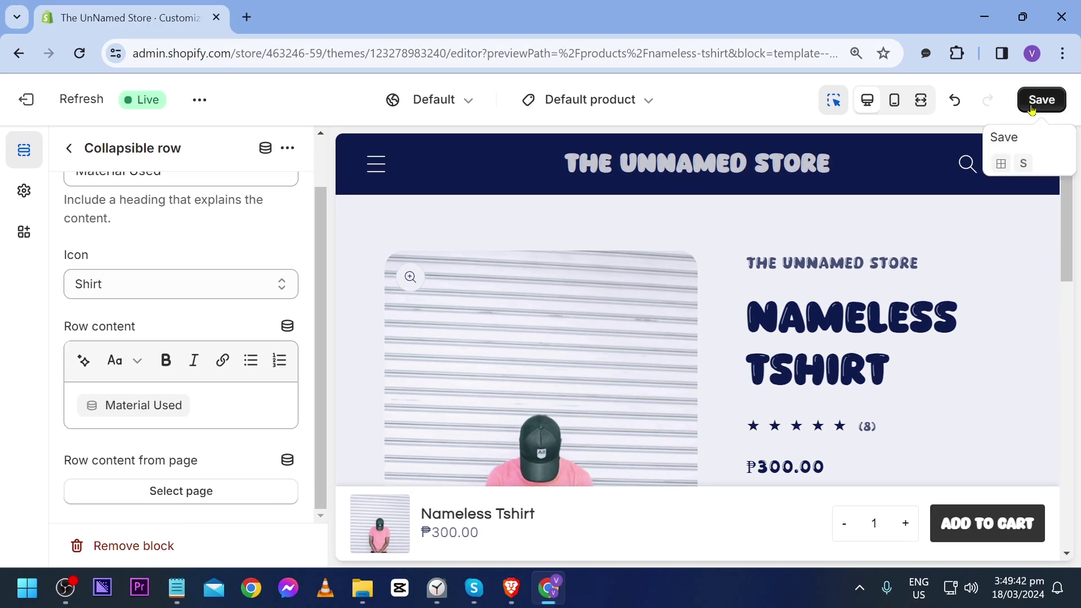
{"action": "left_click", "coordinate": [1080, 40]}
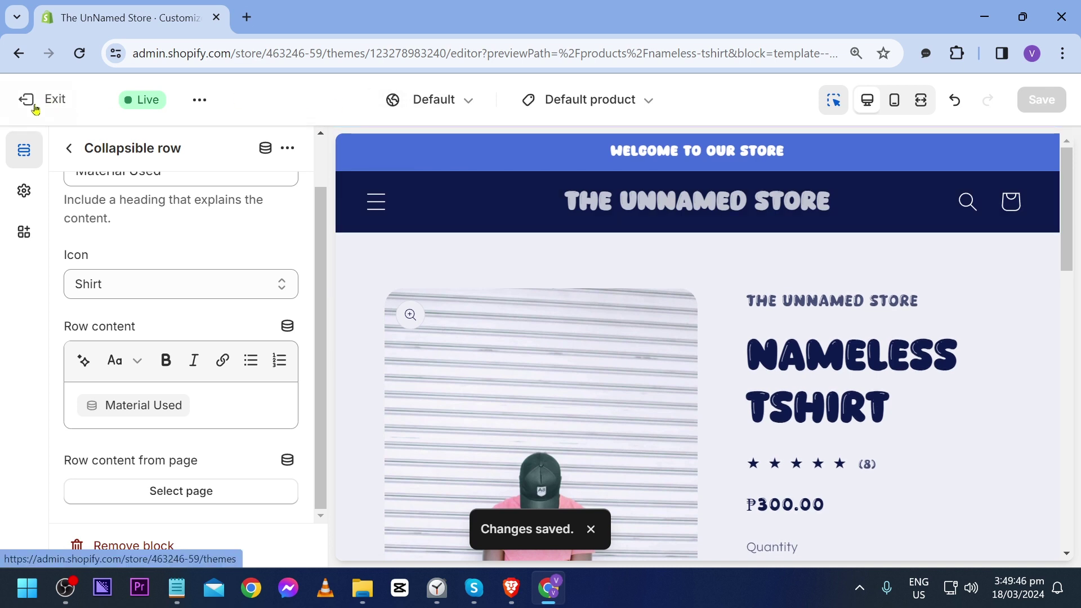
Step: Leave the theme editor and open the Nameless Tshirt product on the live storefront
{"action": "left_click", "coordinate": [35, 108]}
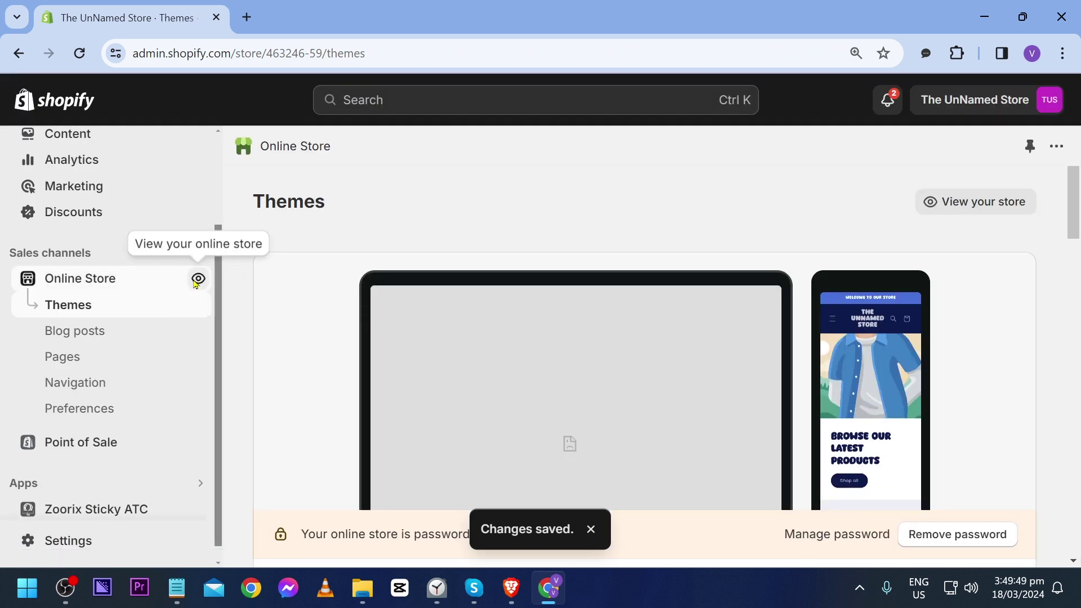
{"action": "left_click", "coordinate": [197, 280]}
{"action": "scroll", "coordinate": [421, 318], "scroll_direction": "down", "scroll_amount": 9}
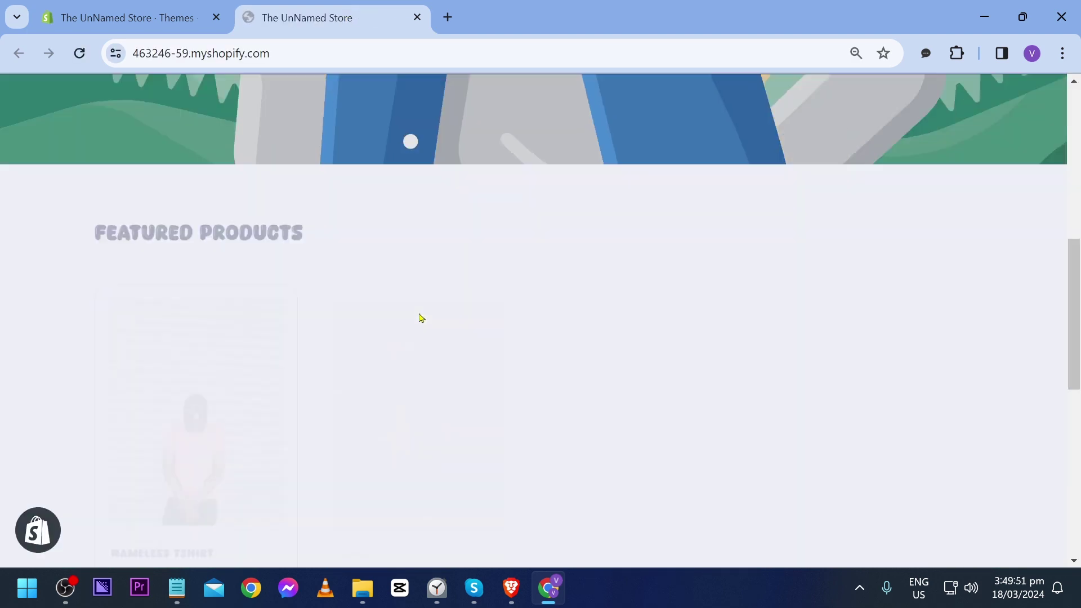
{"action": "scroll", "coordinate": [421, 318], "scroll_direction": "down", "scroll_amount": 4}
{"action": "left_click", "coordinate": [199, 276]}
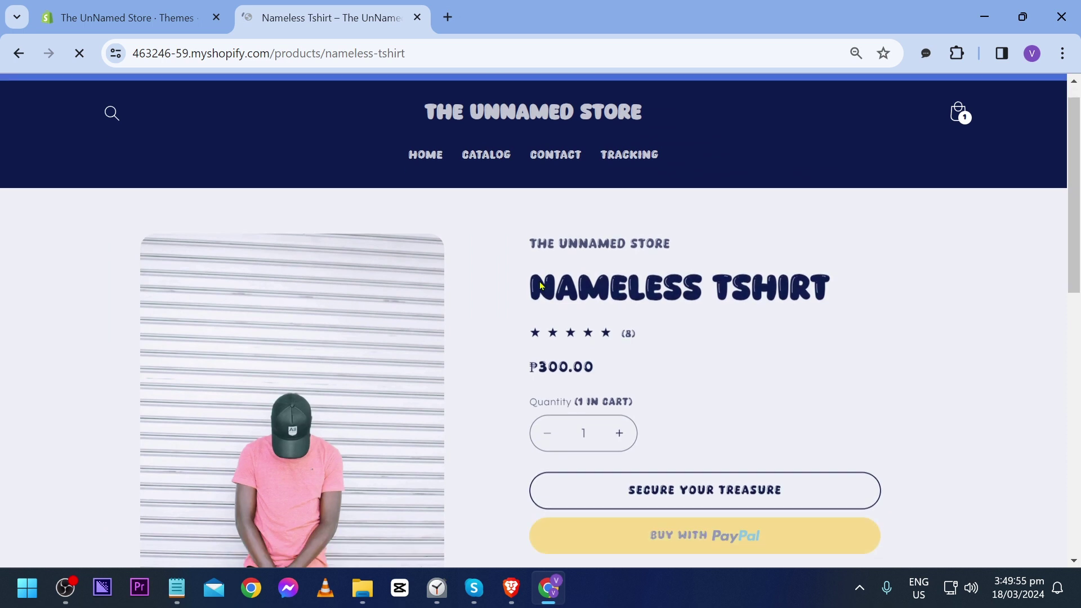
Step: Expand the Material Used row and confirm it shows SUPERABSORBENT COTTON
{"action": "scroll", "coordinate": [540, 286], "scroll_direction": "down", "scroll_amount": 5}
{"action": "scroll", "coordinate": [540, 285], "scroll_direction": "down", "scroll_amount": 2}
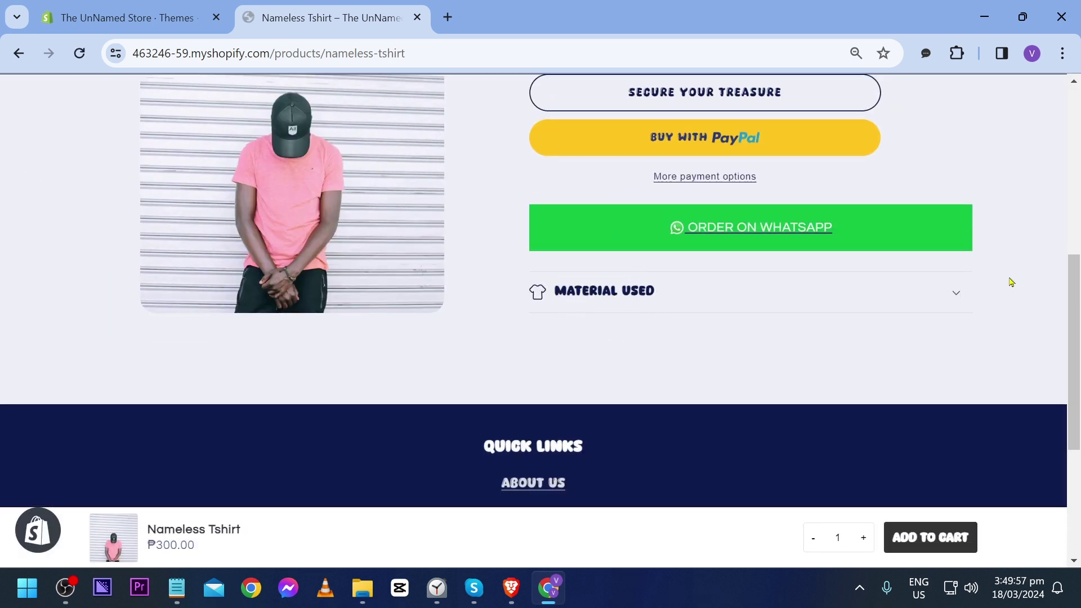
{"action": "left_click", "coordinate": [955, 296]}
{"action": "left_click_drag", "start_coordinate": [540, 320], "coordinate": [716, 331]}
{"action": "left_click", "coordinate": [719, 332]}
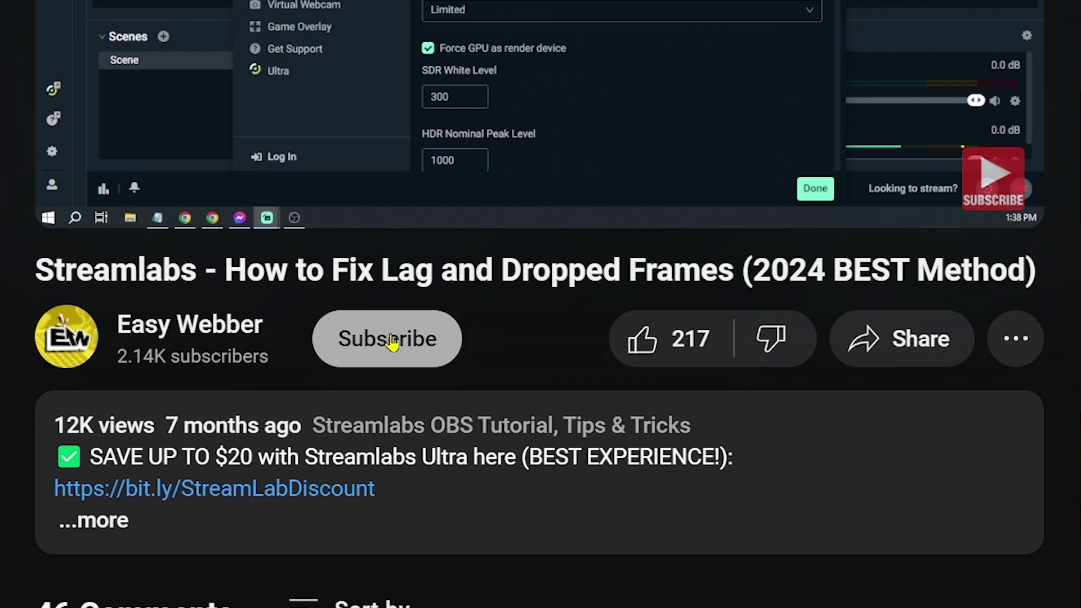
Step: Subscribe to the channel with All notifications and like the Streamlabs lag-fix video
{"action": "left_click", "coordinate": [393, 345]}
{"action": "left_click", "coordinate": [494, 344]}
{"action": "left_click", "coordinate": [465, 403]}
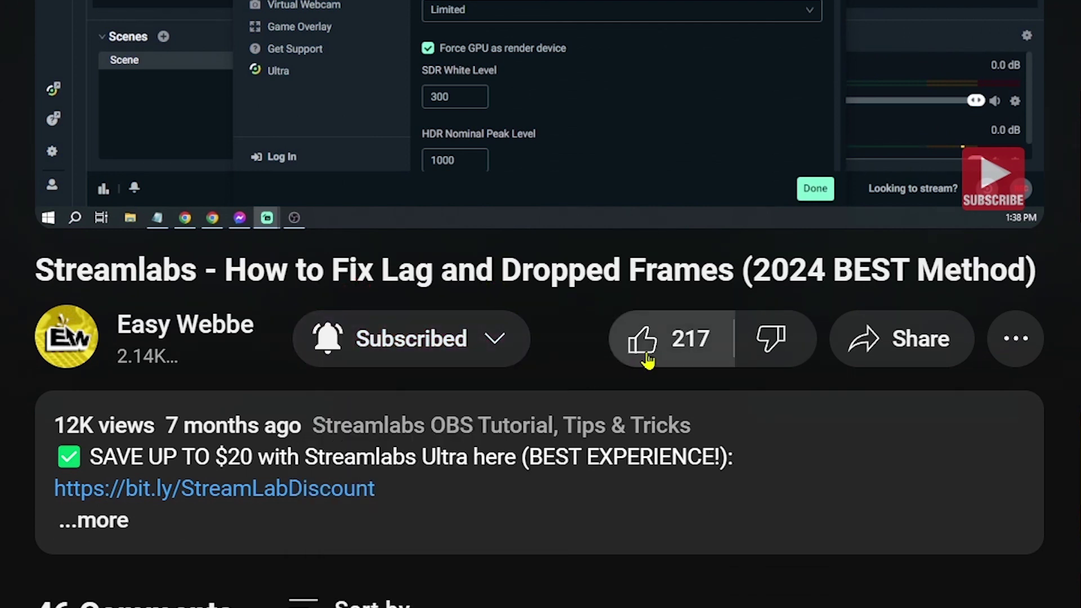